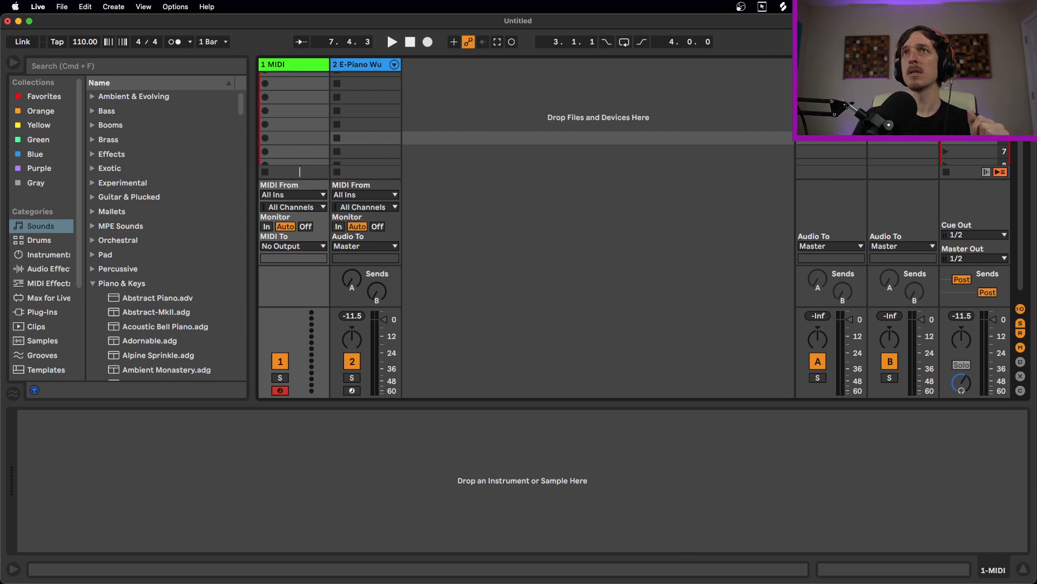
Launch Audio MIDI Setup through a Spotlight search for 'aud'
{"action": "key", "text": "super+space"}
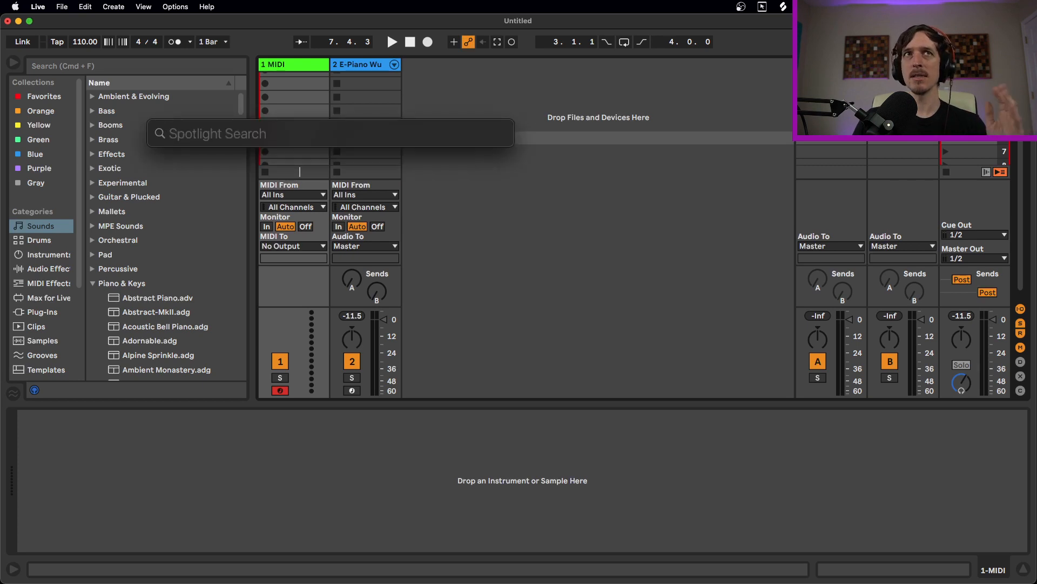
{"action": "type", "text": "aud"}
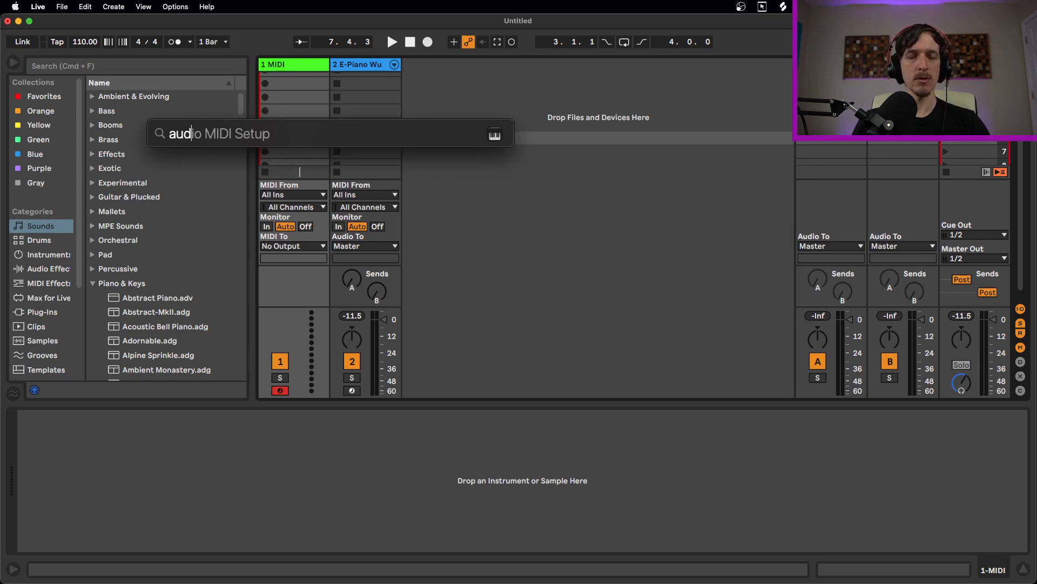
{"action": "key", "text": "Return"}
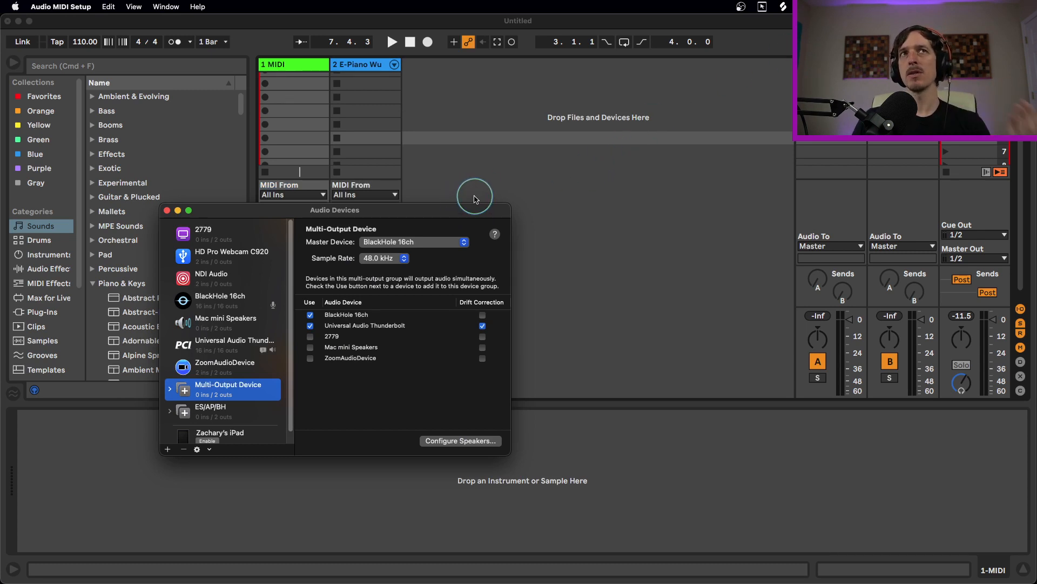
Show MIDI Studio, open the IAC Driver's properties with its Bus 1 port online, then return to Live
{"action": "left_click", "coordinate": [168, 7]}
{"action": "left_click", "coordinate": [176, 33]}
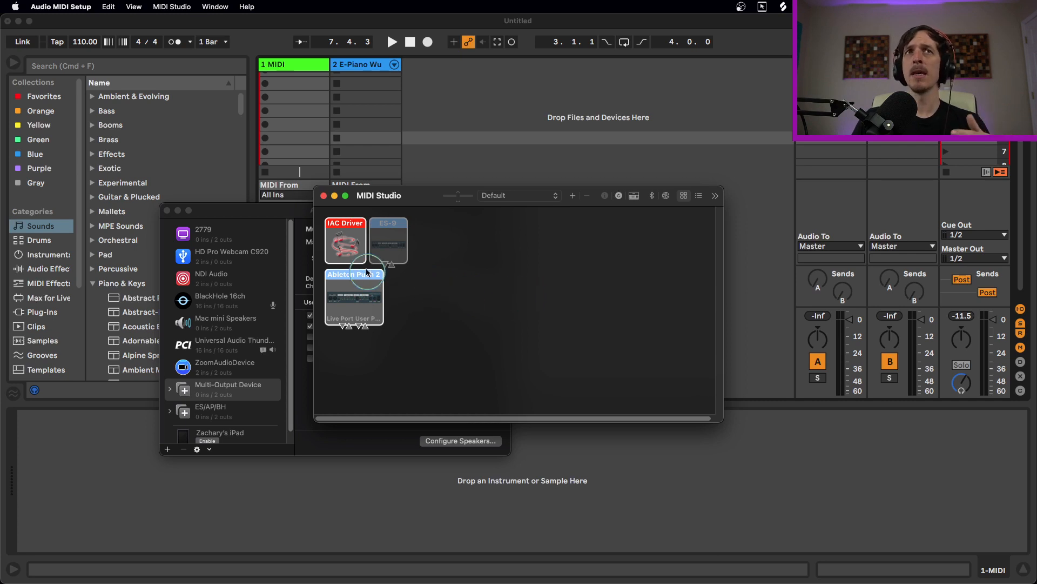
{"action": "left_click", "coordinate": [352, 247]}
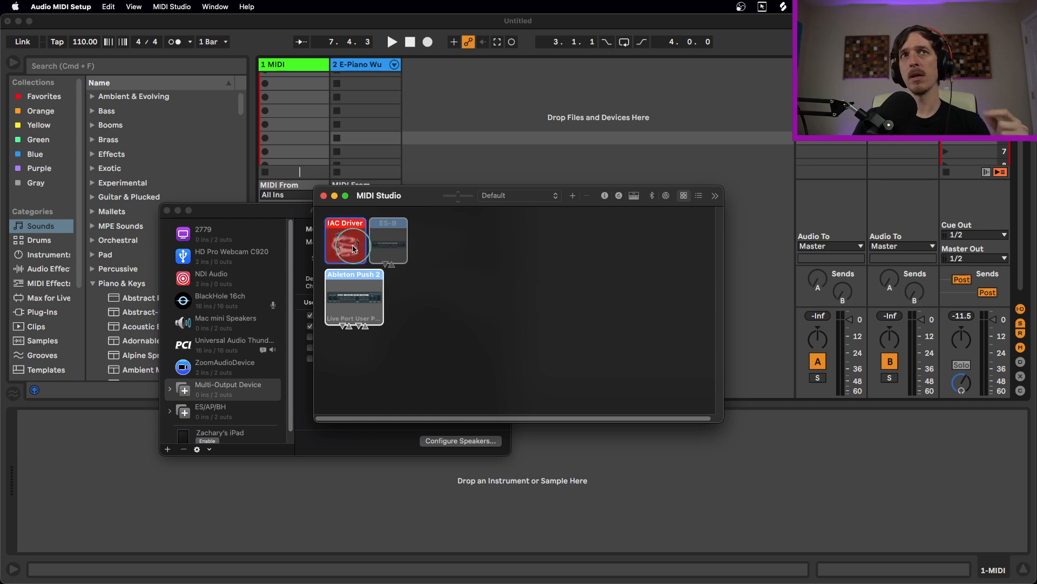
{"action": "double_click", "coordinate": [352, 247]}
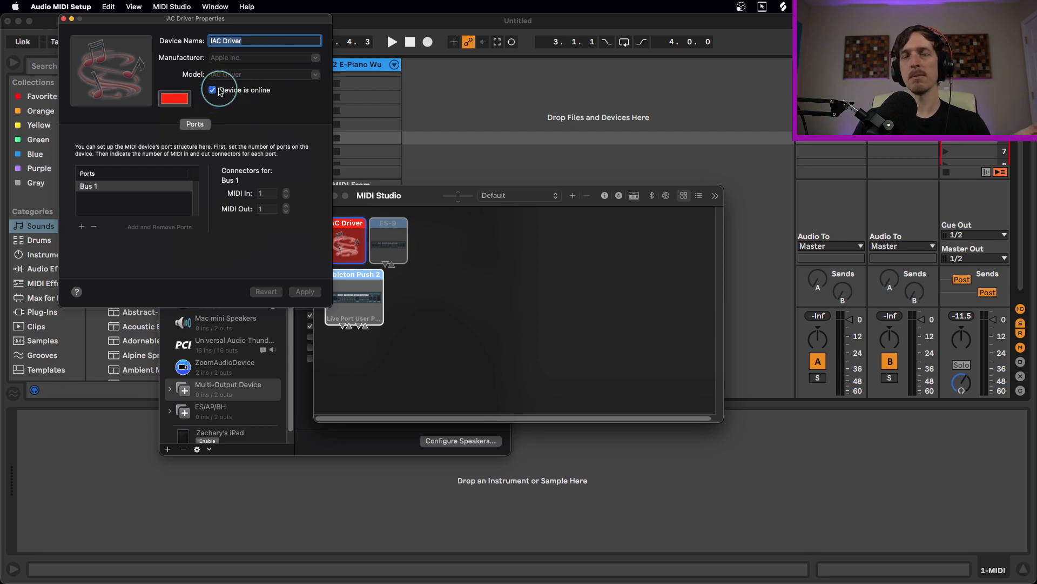
{"action": "left_click", "coordinate": [358, 128]}
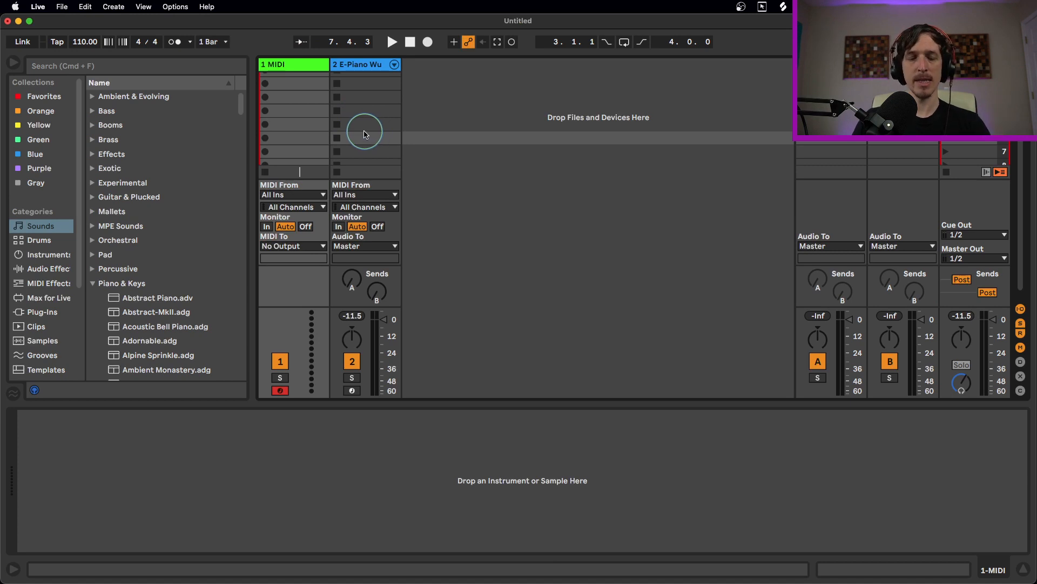
Enable Track output for IAC Driver (Bus 1) in Live's MIDI preferences and close them
{"action": "key", "text": "super+comma"}
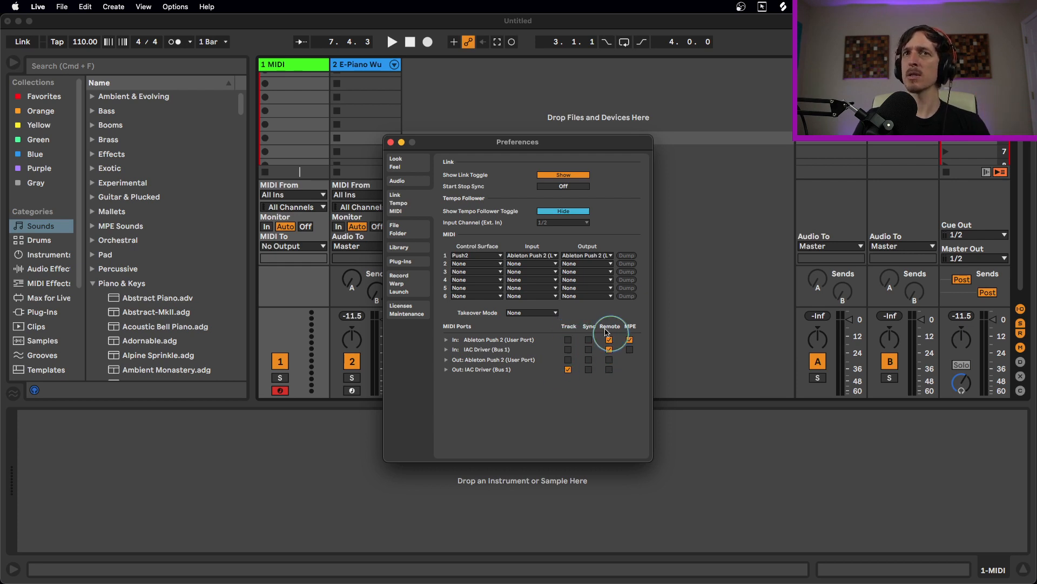
{"action": "left_click", "coordinate": [568, 370]}
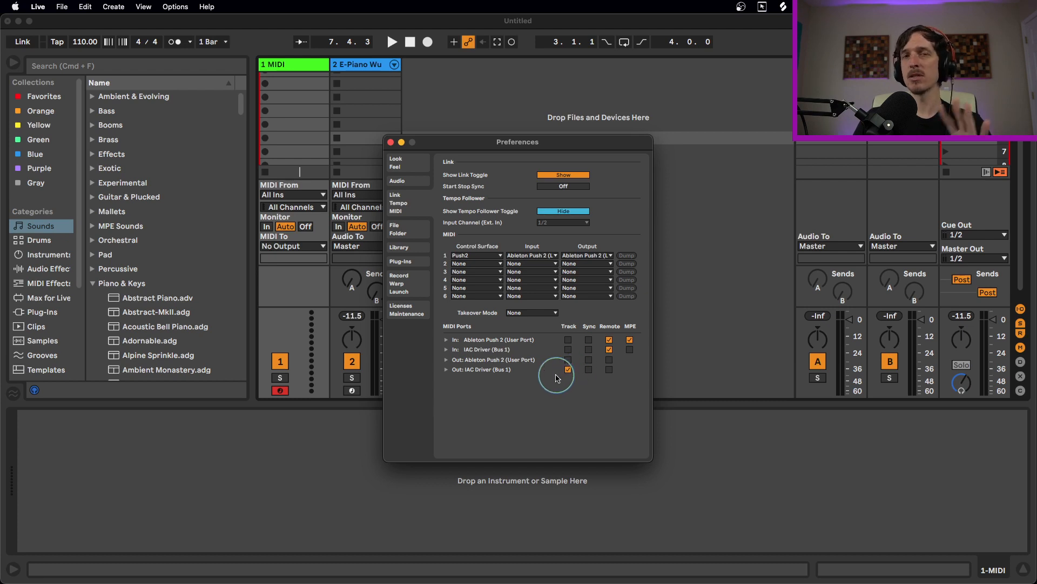
{"action": "left_click", "coordinate": [390, 142]}
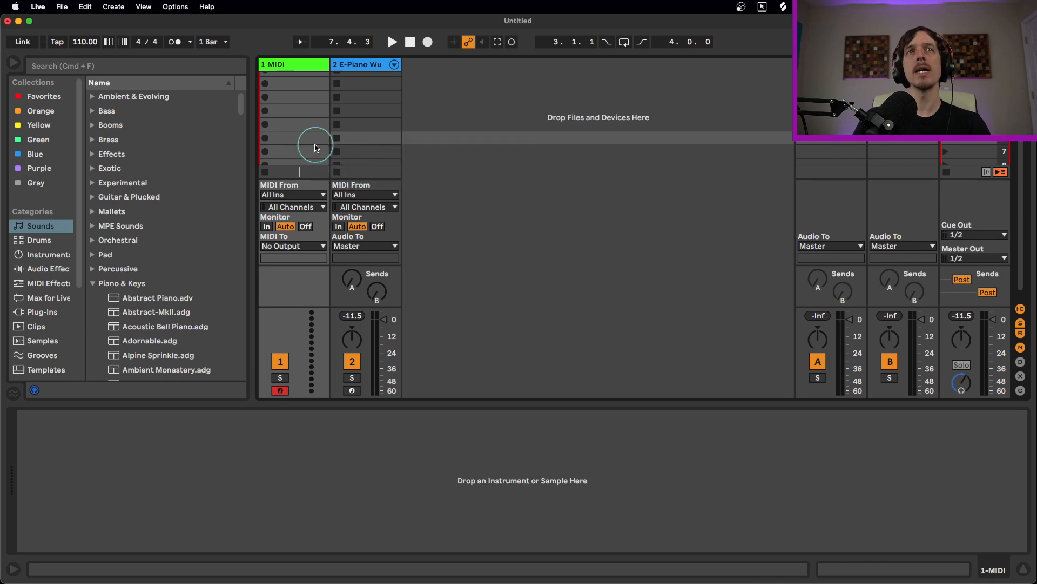
Set the 1 MIDI track's MIDI To output to IAC Driver (Bus 1), Ch. 1
{"action": "left_click", "coordinate": [285, 65]}
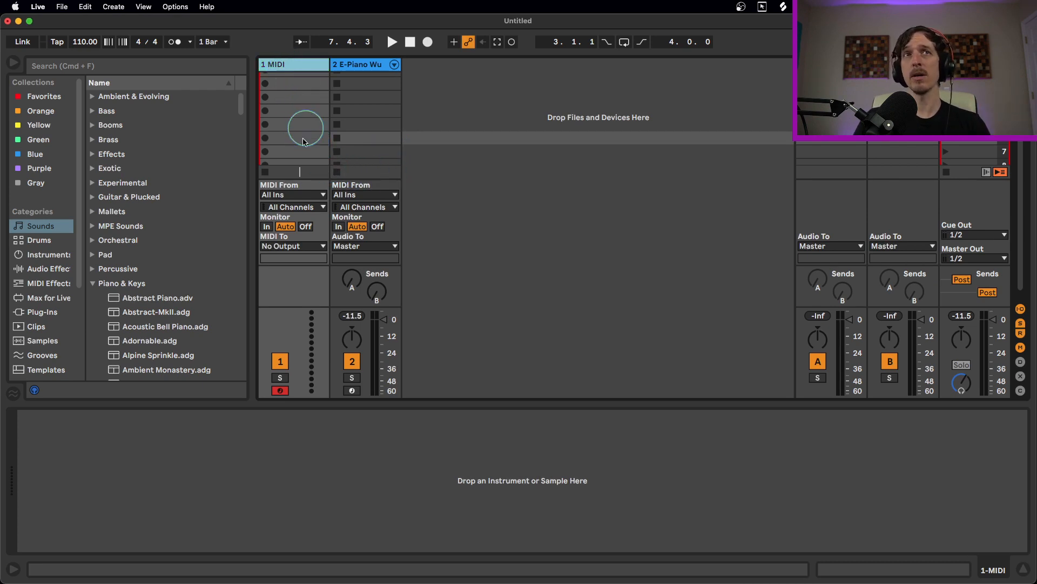
{"action": "left_click", "coordinate": [300, 247]}
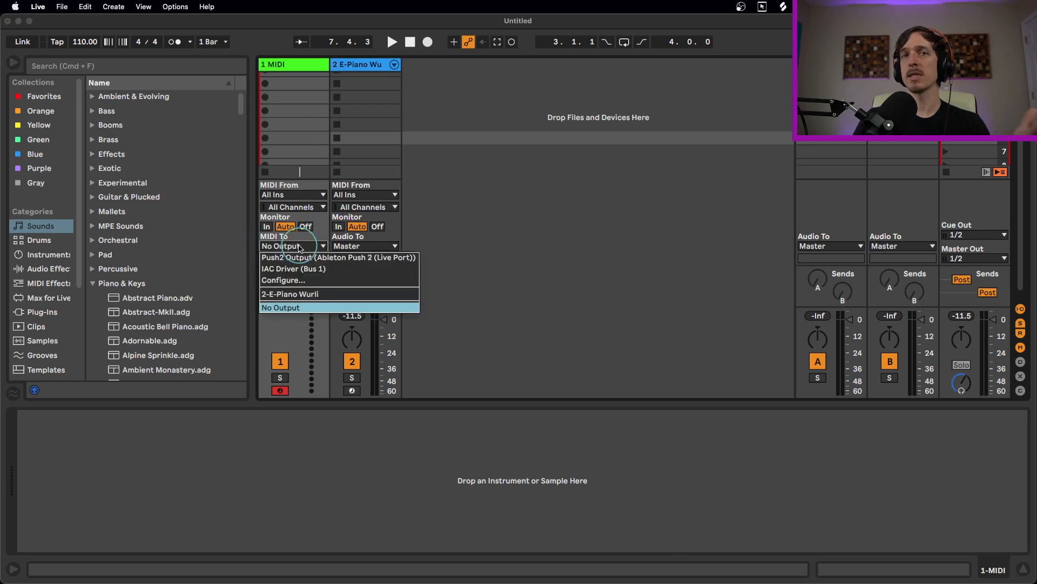
{"action": "left_click", "coordinate": [300, 246]}
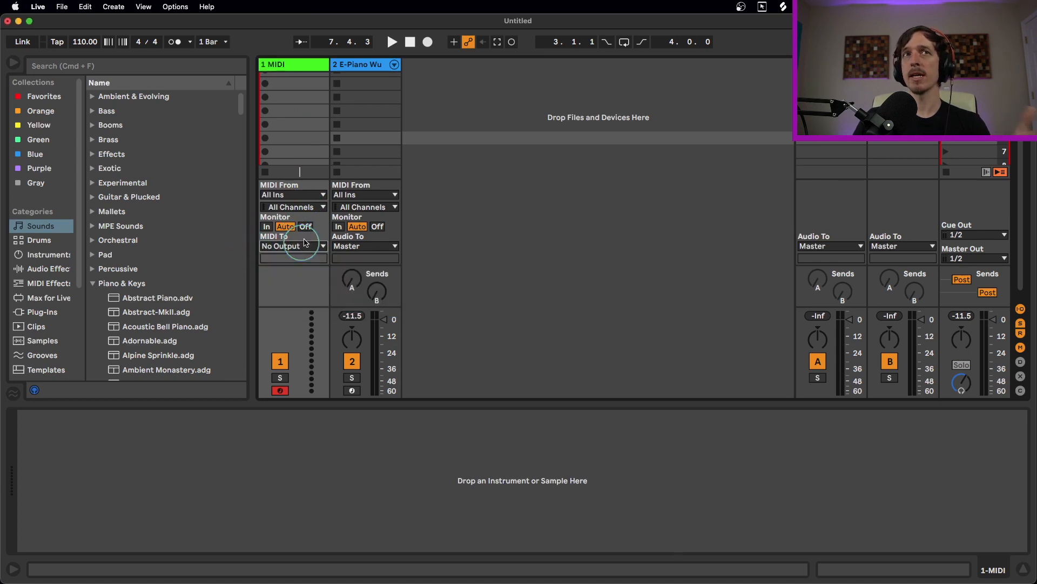
{"action": "left_click", "coordinate": [1022, 309]}
{"action": "left_click", "coordinate": [1022, 309]}
{"action": "left_click", "coordinate": [1023, 310]}
{"action": "left_click", "coordinate": [1023, 310]}
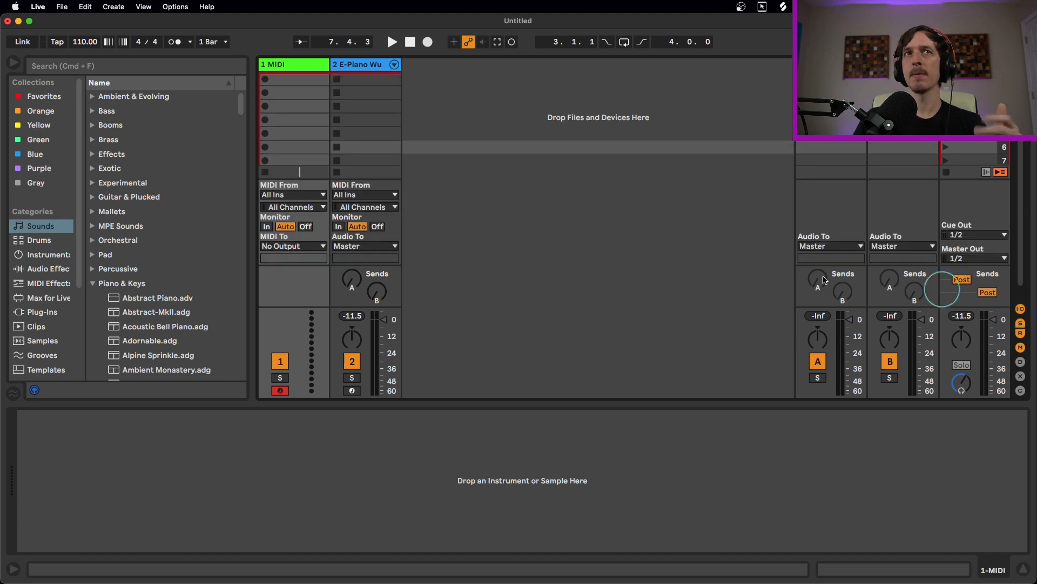
{"action": "left_click", "coordinate": [306, 251]}
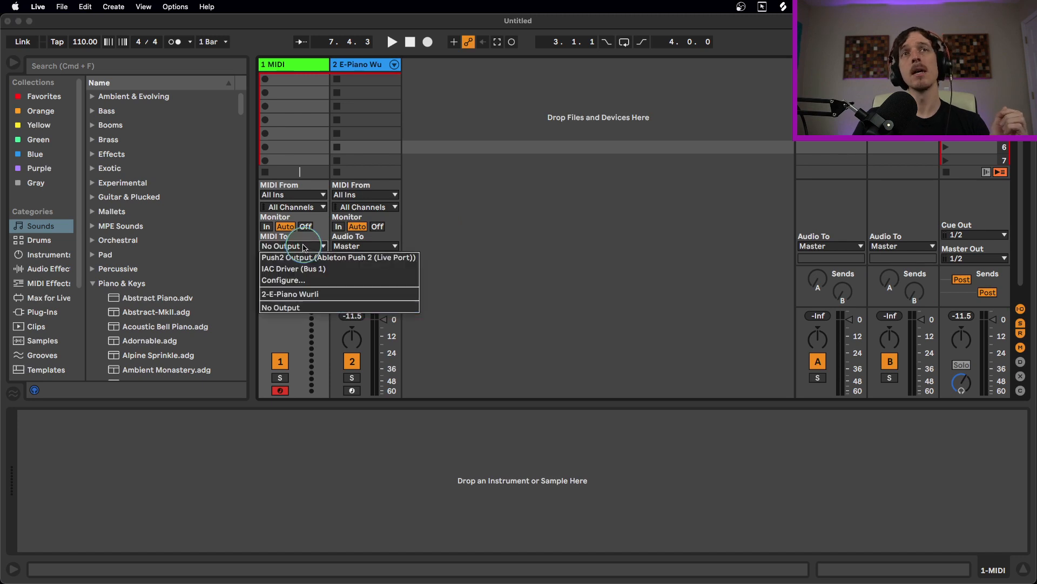
{"action": "left_click", "coordinate": [320, 269]}
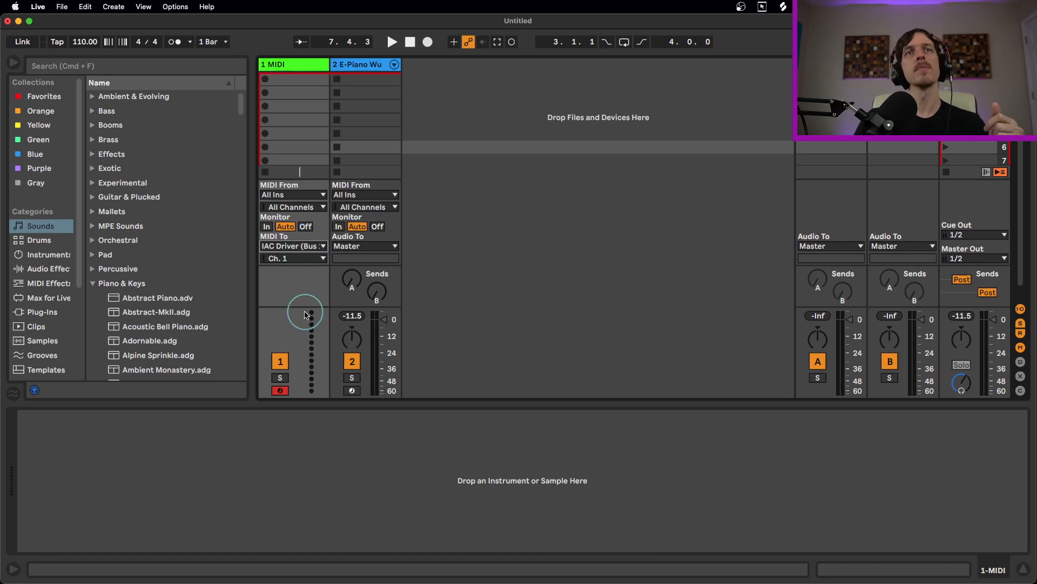
Create a one-bar clip on track 1 with a C3 note, launch it, and enter MIDI Map mode
{"action": "double_click", "coordinate": [297, 119]}
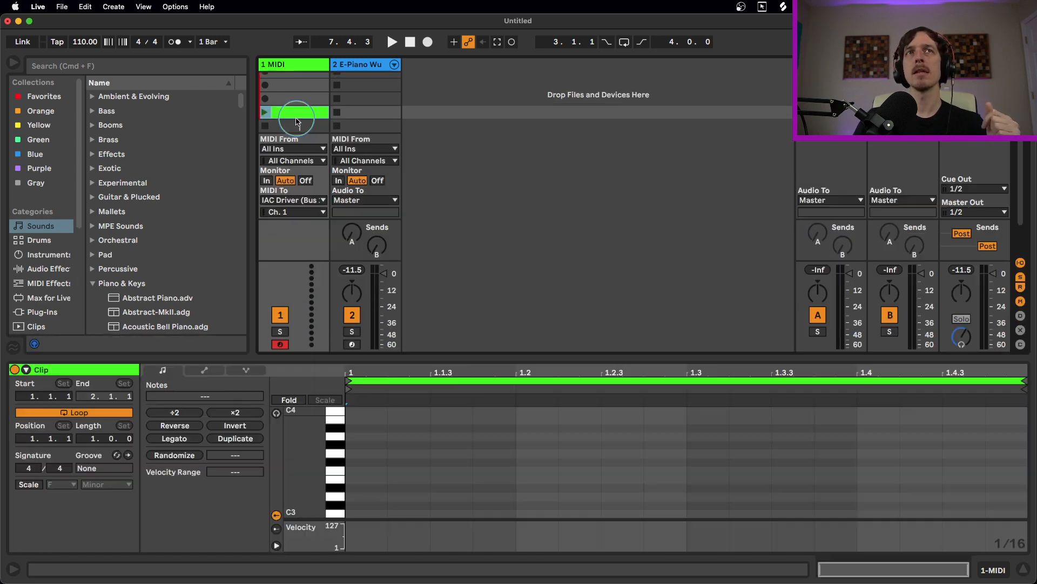
{"action": "double_click", "coordinate": [371, 513]}
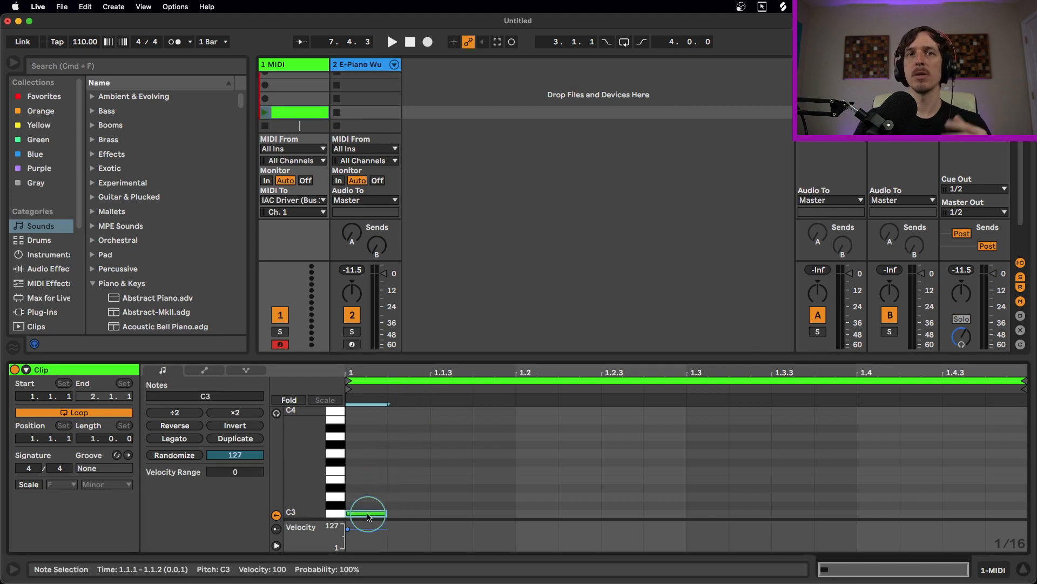
{"action": "left_click", "coordinate": [264, 112]}
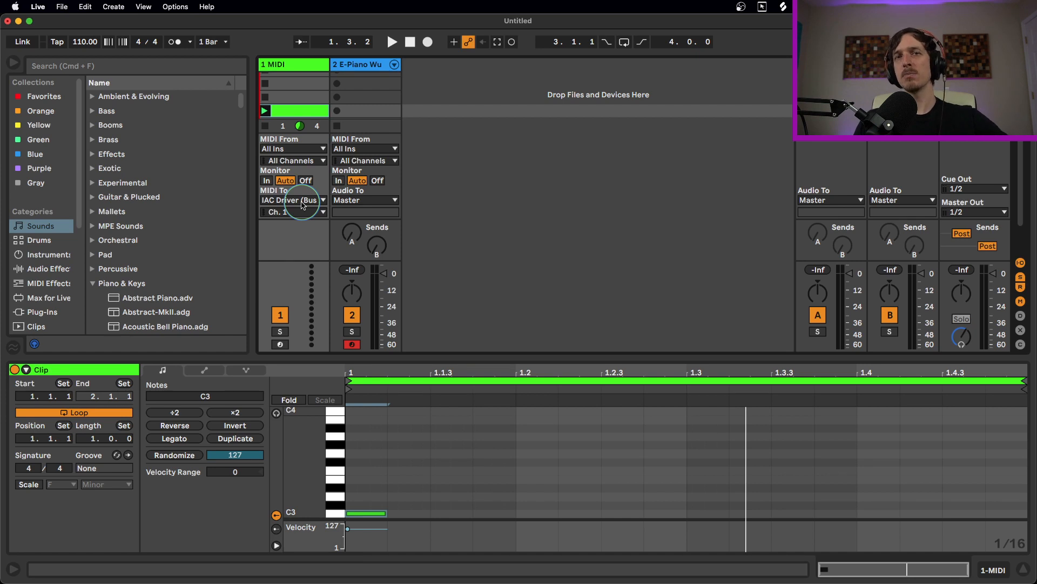
{"action": "key", "text": "super+m"}
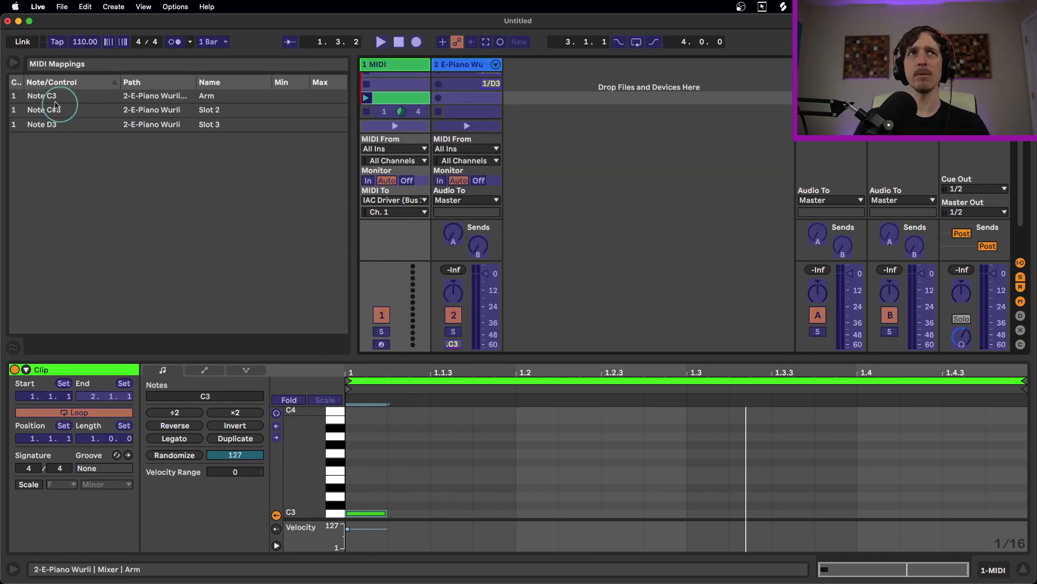
Select and delete the three existing MIDI mappings
{"action": "left_click", "coordinate": [72, 130]}
{"action": "left_click", "coordinate": [72, 95], "text": "shift"}
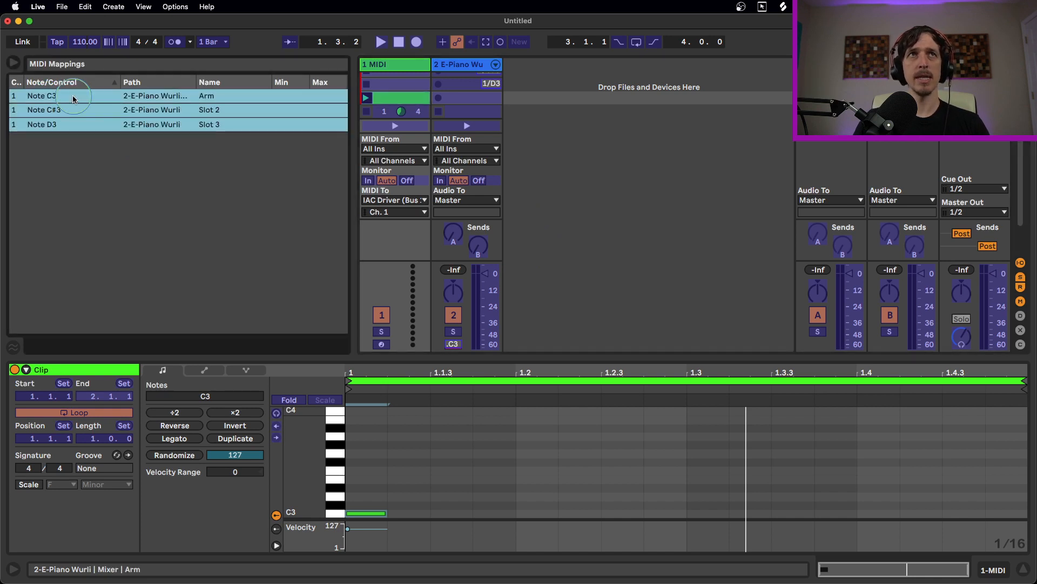
{"action": "key", "text": "BackSpace"}
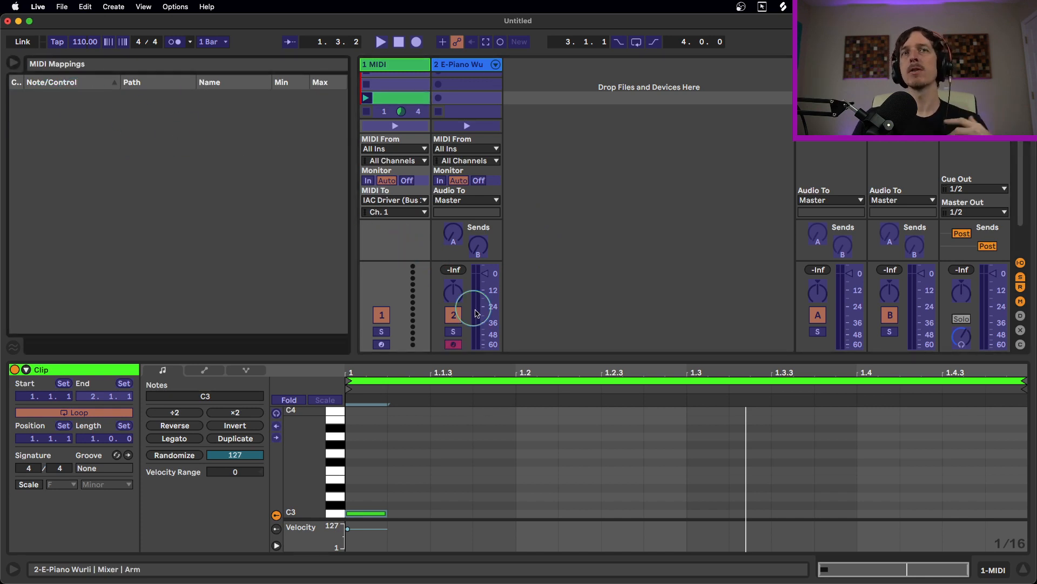
Map note C3 to the E-Piano Wurli Track Activator and exit MIDI Map mode
{"action": "left_click", "coordinate": [455, 317]}
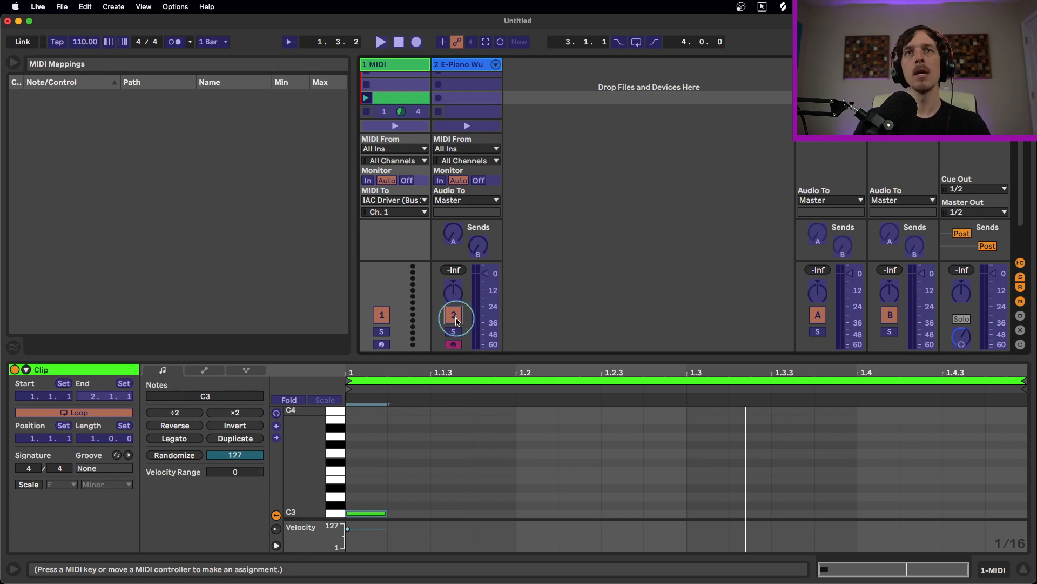
{"action": "left_click", "coordinate": [380, 110]}
{"action": "left_click", "coordinate": [369, 101]}
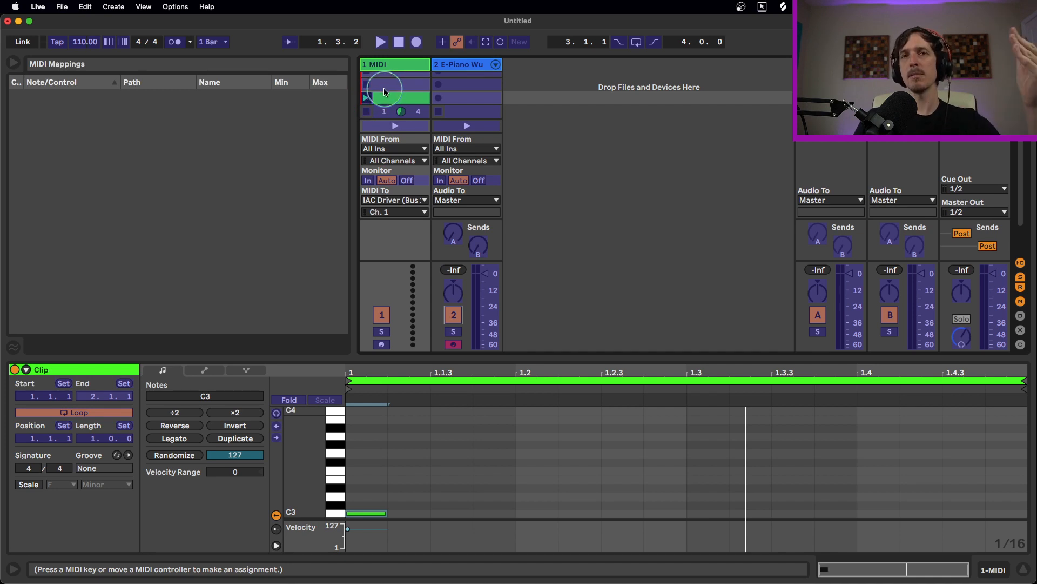
{"action": "left_click", "coordinate": [458, 318]}
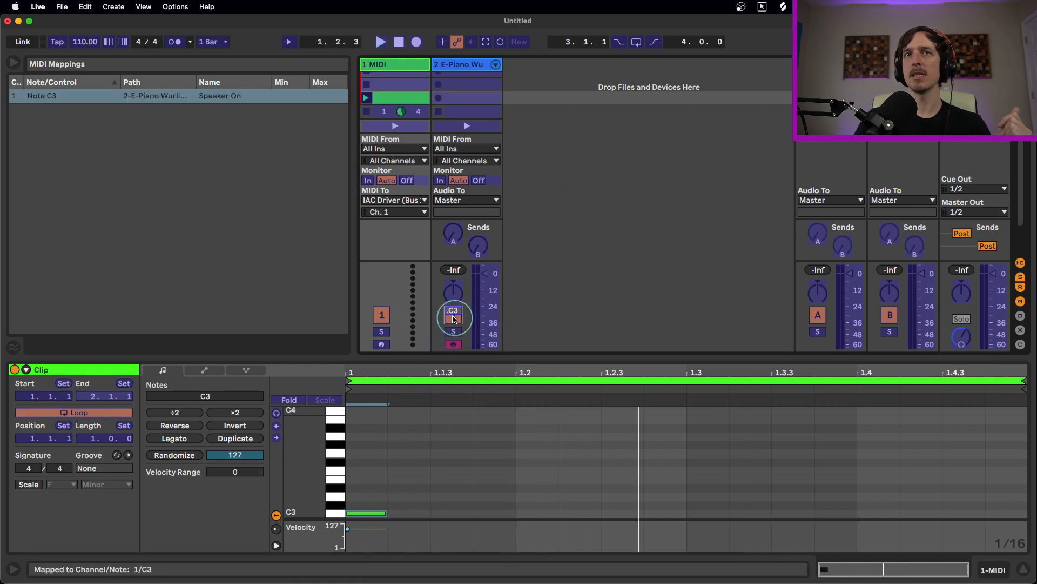
{"action": "key", "text": "super+m"}
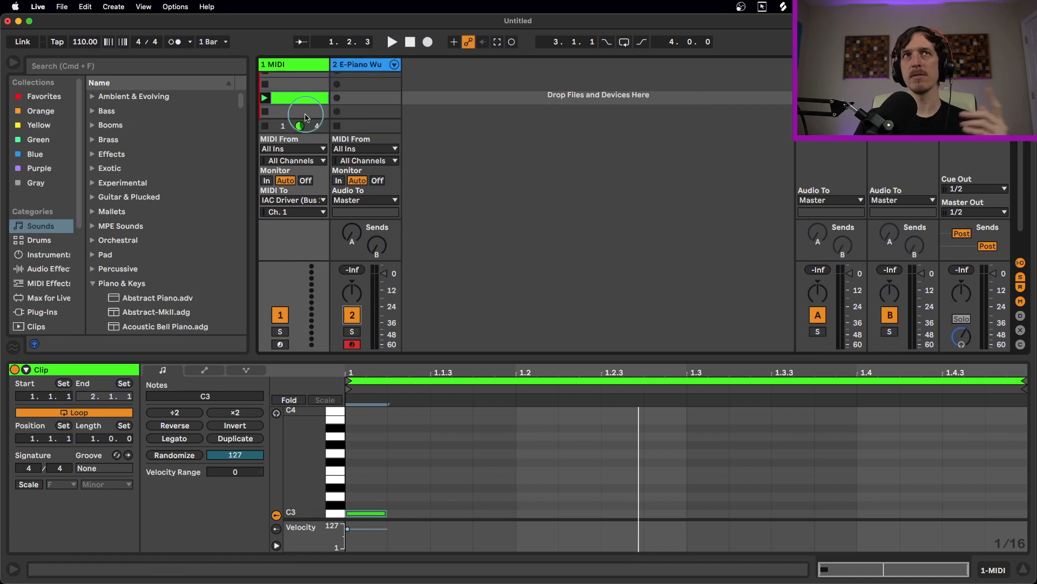
Relaunch track 1's clip and switch the E-Piano Wurli track back on
{"action": "left_click", "coordinate": [265, 99]}
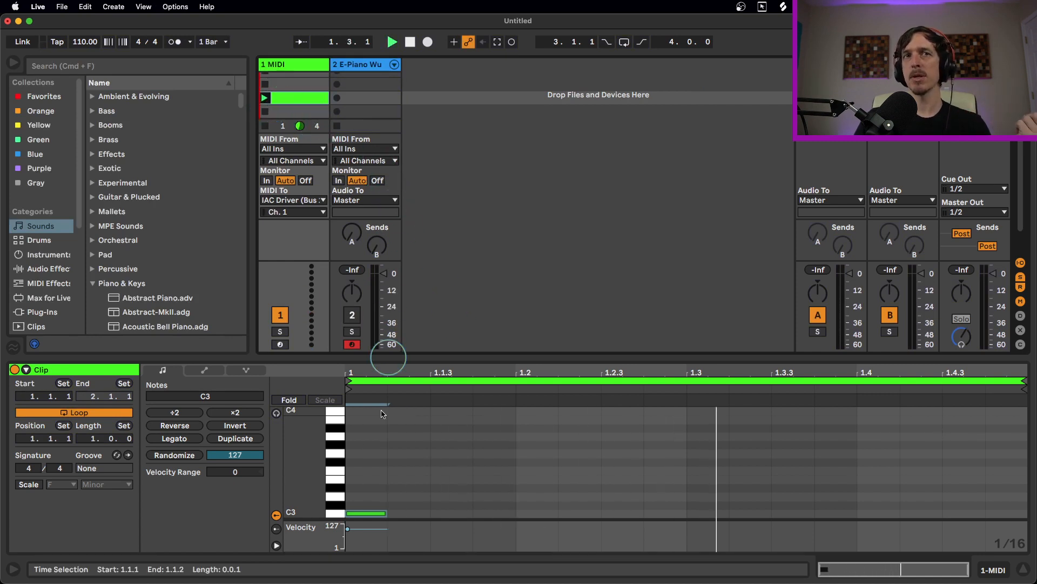
{"action": "left_click", "coordinate": [372, 513]}
{"action": "left_click", "coordinate": [352, 315]}
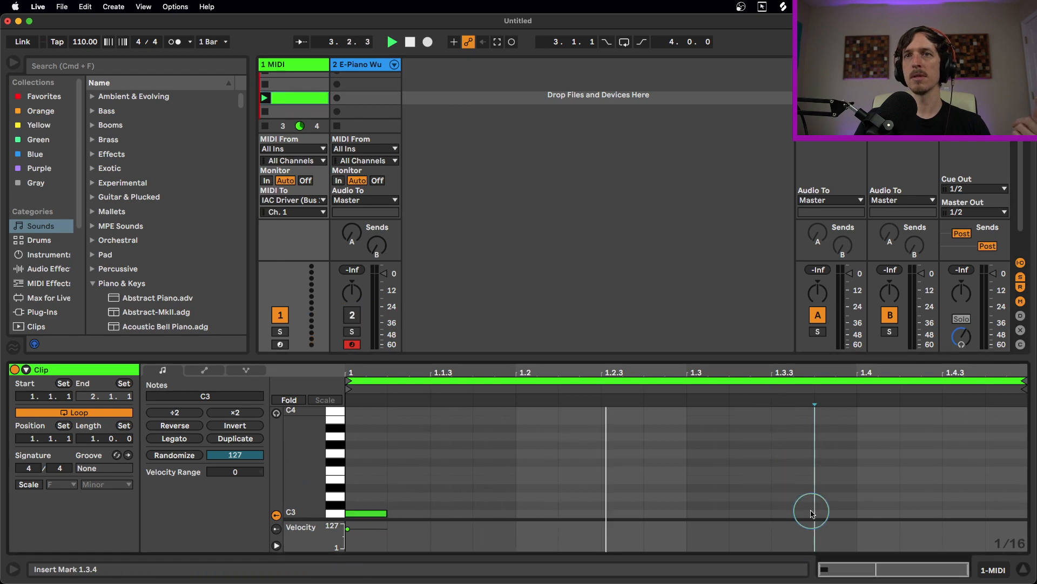
Add C3 notes at 1.3.3 and 1.4.3, then delete all three C3 notes
{"action": "double_click", "coordinate": [794, 513]}
{"action": "double_click", "coordinate": [954, 512]}
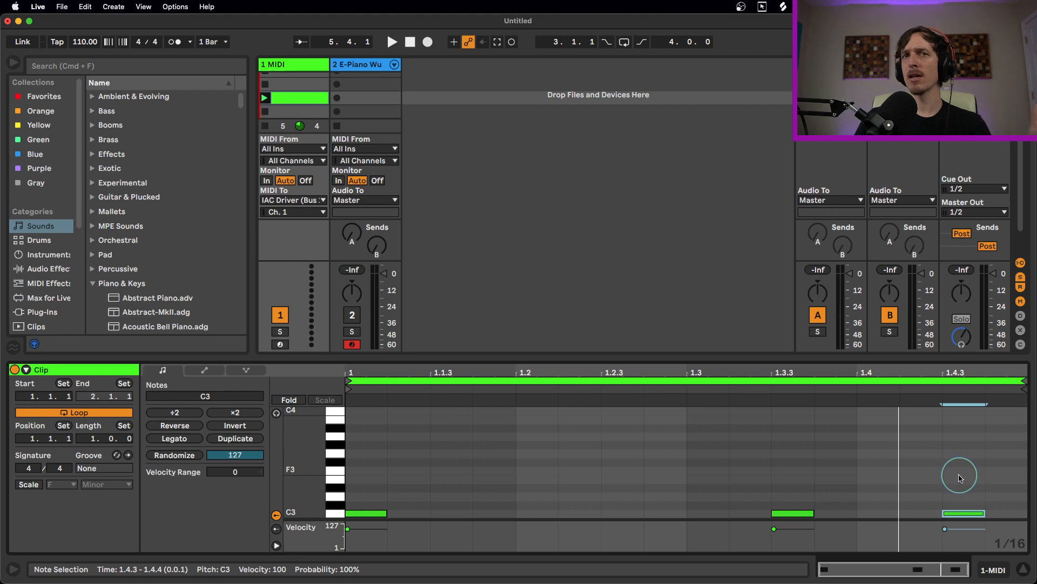
{"action": "left_click_drag", "start_coordinate": [983, 482], "coordinate": [375, 527]}
{"action": "key", "text": "Delete"}
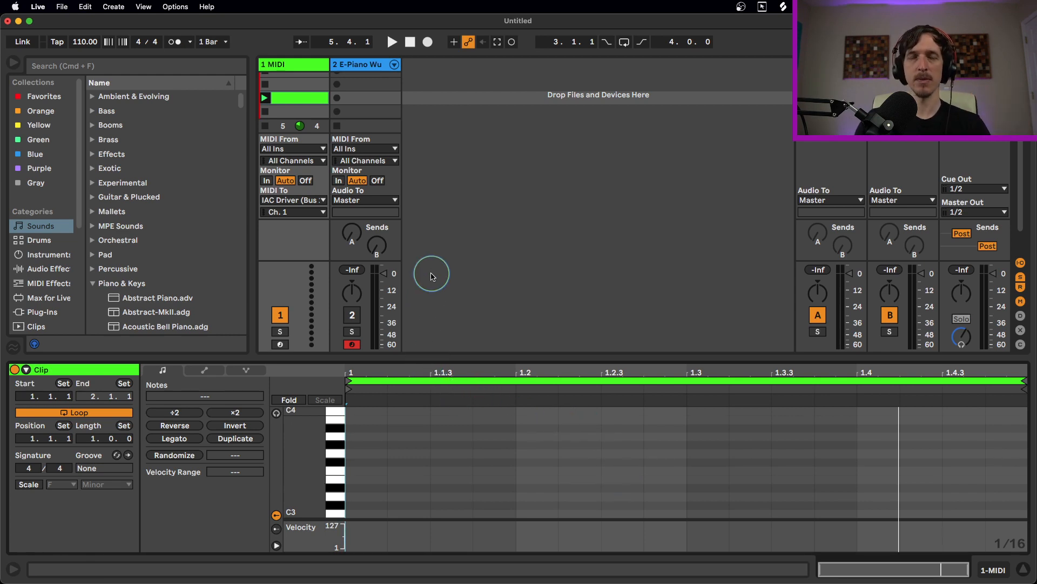
Delete the E-Piano track's Speaker On MIDI mapping in MIDI Map mode
{"action": "key", "text": "super+m"}
{"action": "left_click", "coordinate": [85, 95]}
{"action": "key", "text": "BackSpace"}
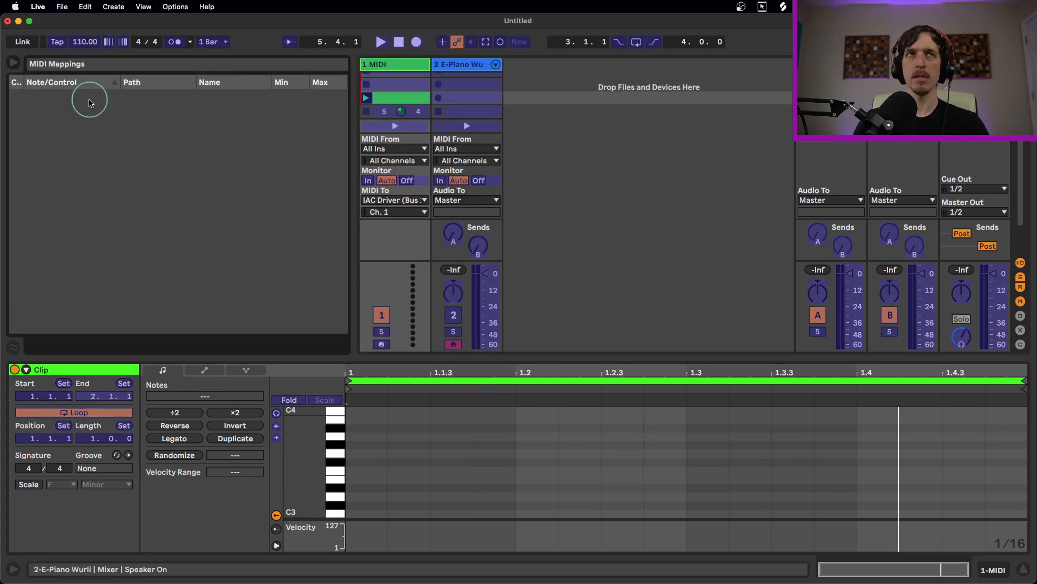
{"action": "key", "text": "super+m"}
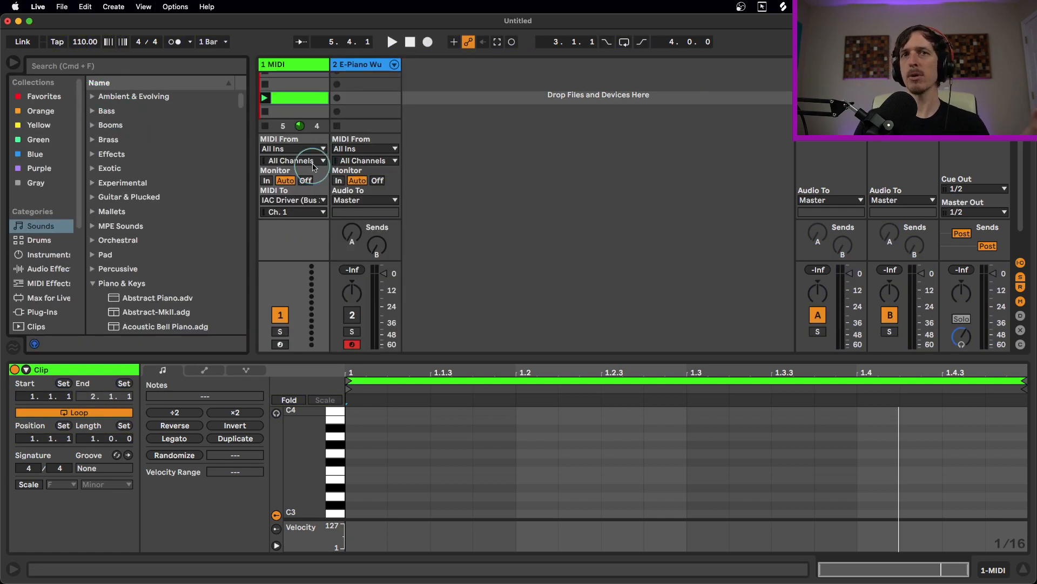
Re-arm the E-Piano Wurli track and select its top two empty clip slots
{"action": "left_click", "coordinate": [352, 345]}
{"action": "left_click", "coordinate": [352, 315]}
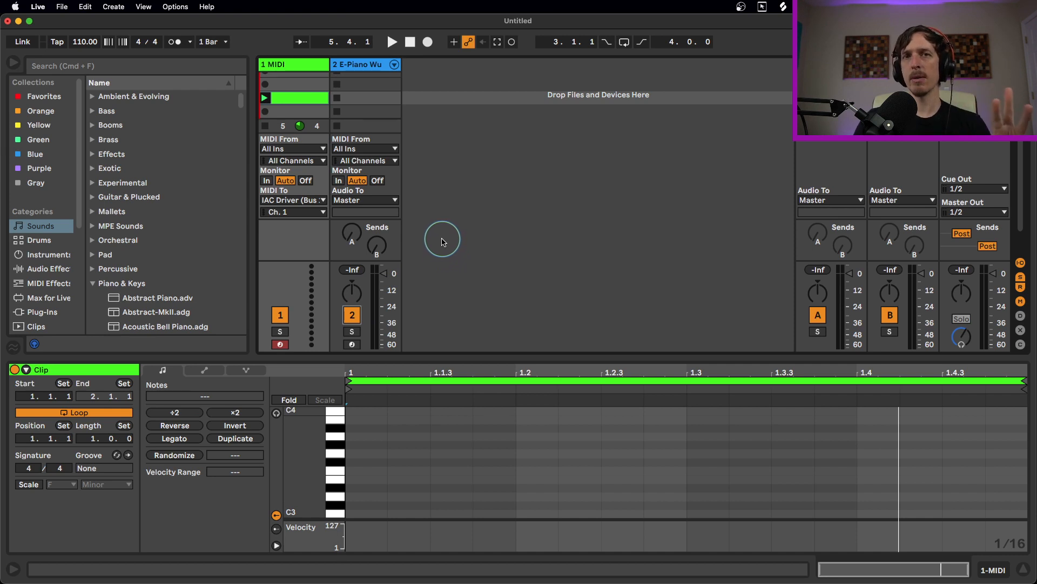
{"action": "left_click", "coordinate": [352, 344]}
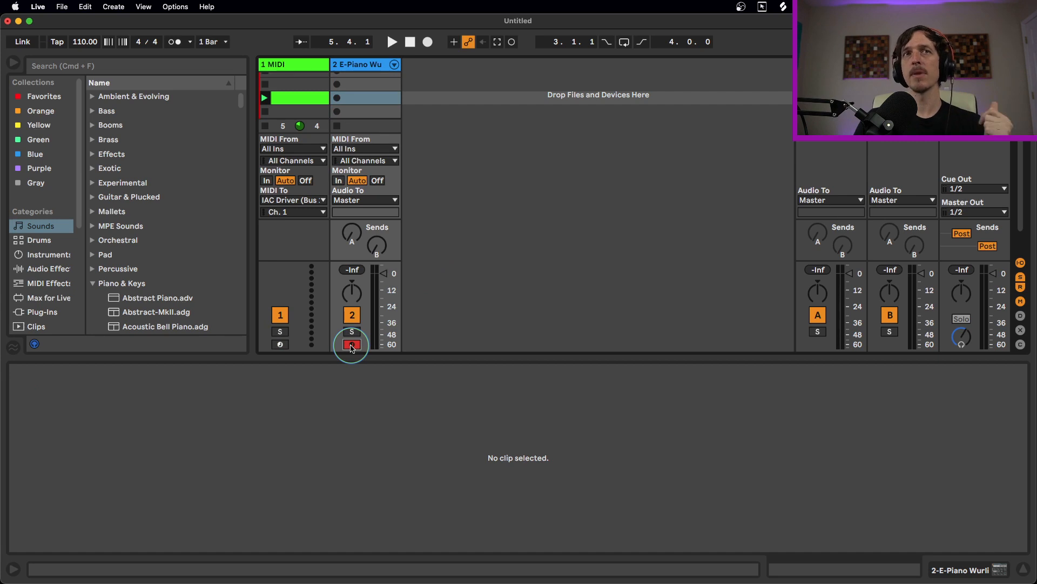
{"action": "scroll", "coordinate": [378, 102], "scroll_direction": "up", "scroll_amount": 2}
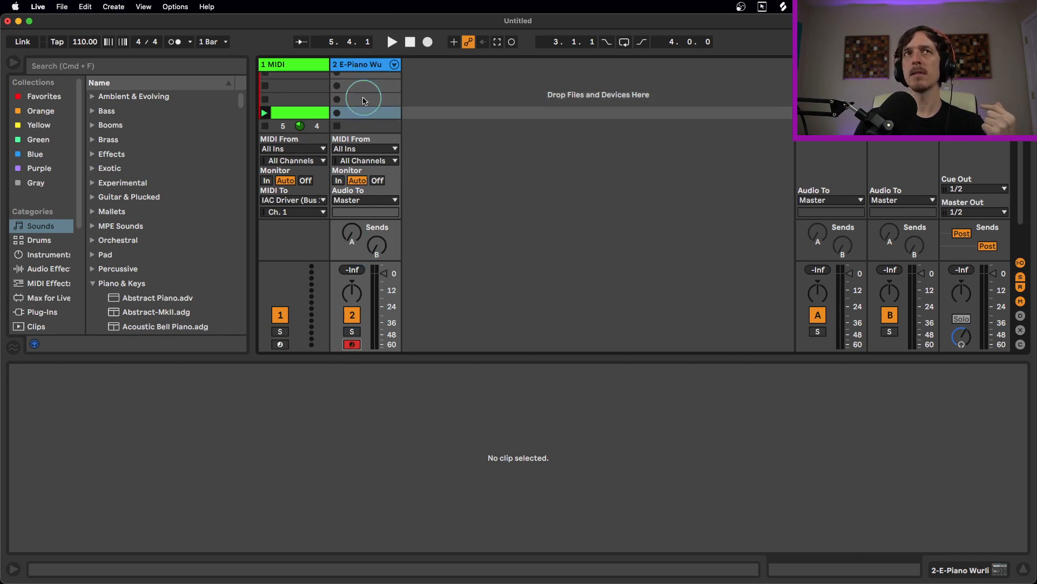
{"action": "left_click", "coordinate": [321, 116]}
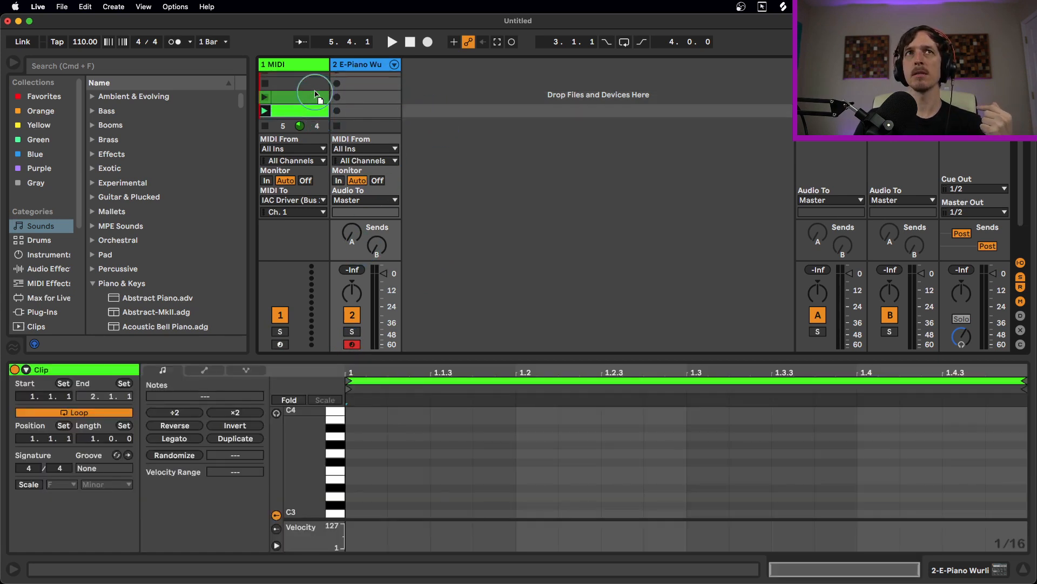
{"action": "scroll", "coordinate": [346, 101], "scroll_direction": "up", "scroll_amount": 1}
{"action": "left_click", "coordinate": [352, 82]}
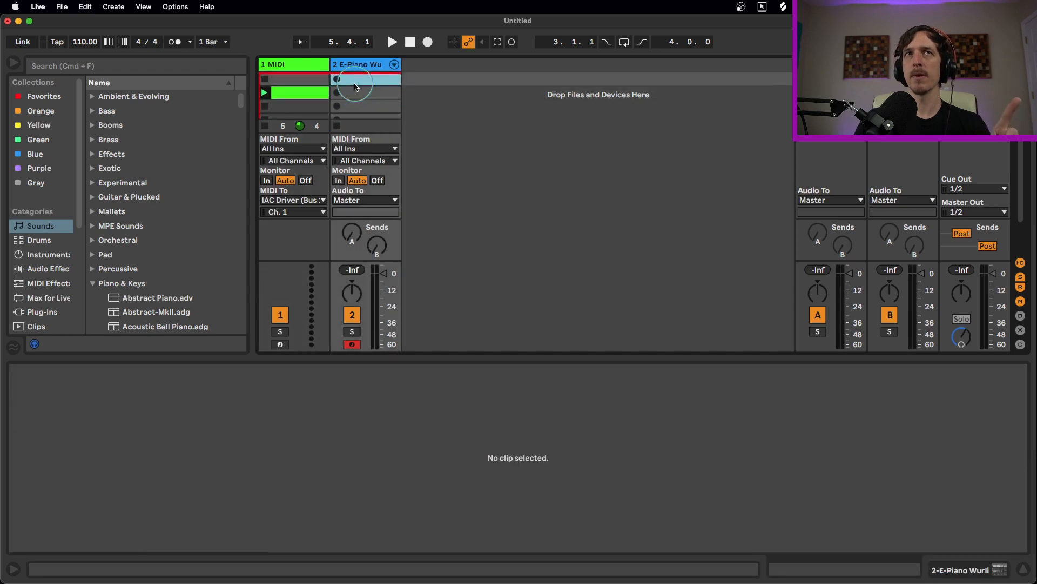
{"action": "left_click", "coordinate": [359, 92]}
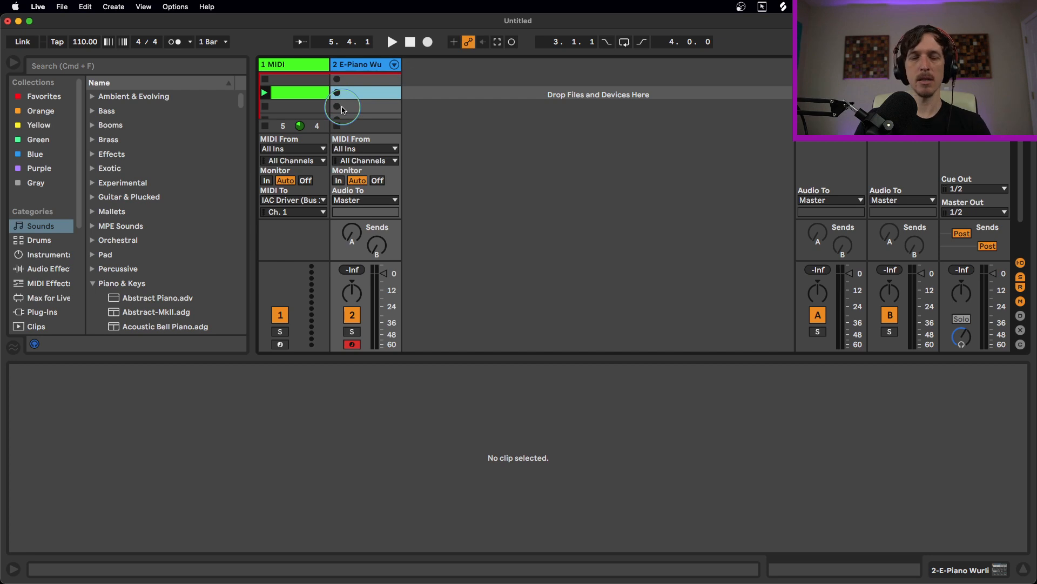
Add a single C-2 note at 1.1.1 in track 1's clip, then turn on MIDI Map mode
{"action": "key", "text": "super+m"}
{"action": "key", "text": "super+m"}
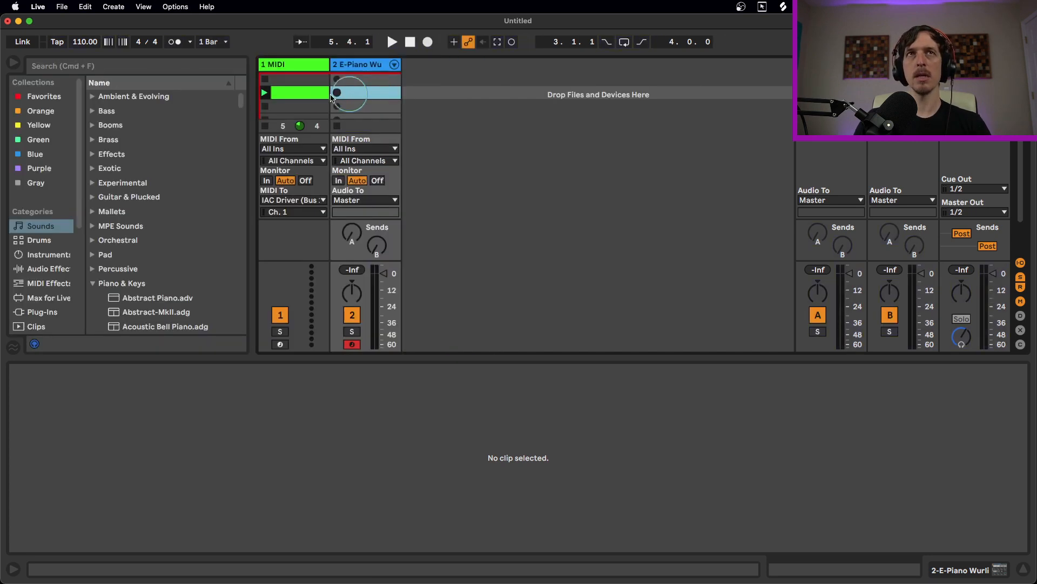
{"action": "left_click", "coordinate": [326, 96]}
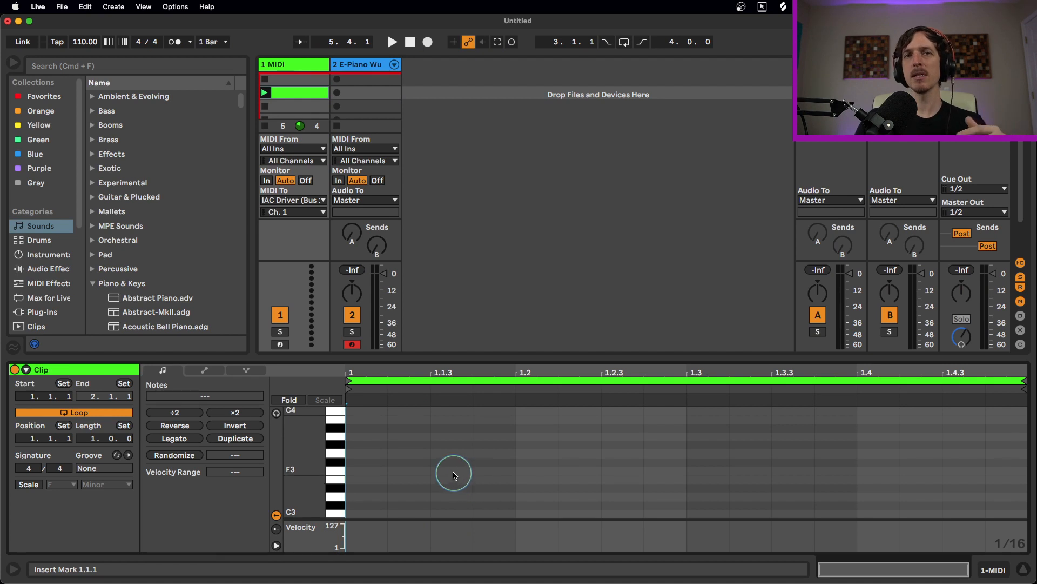
{"action": "scroll", "coordinate": [446, 475], "scroll_direction": "down", "scroll_amount": 5}
{"action": "scroll", "coordinate": [447, 475], "scroll_direction": "down", "scroll_amount": 5}
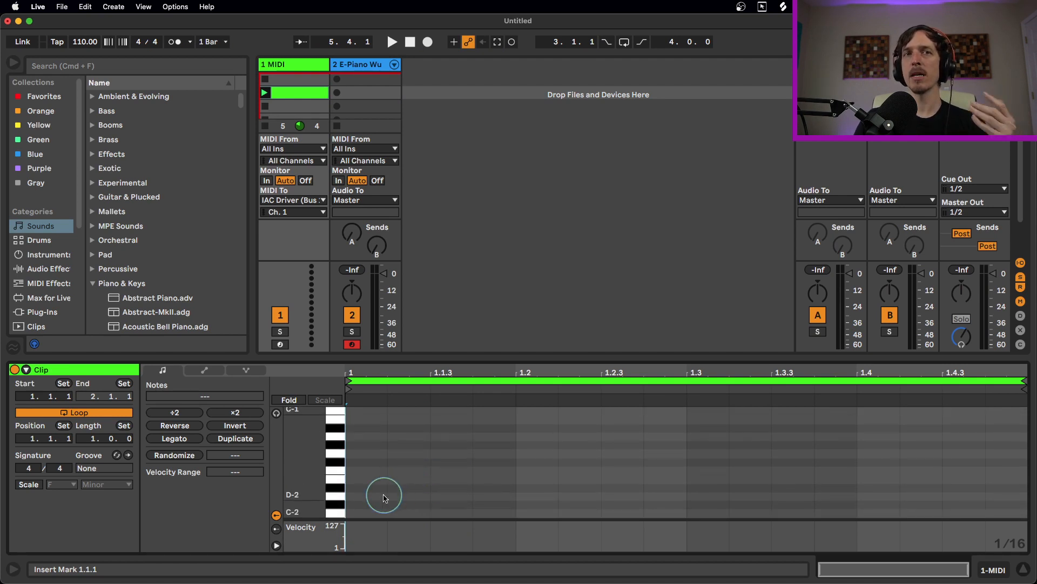
{"action": "double_click", "coordinate": [377, 515]}
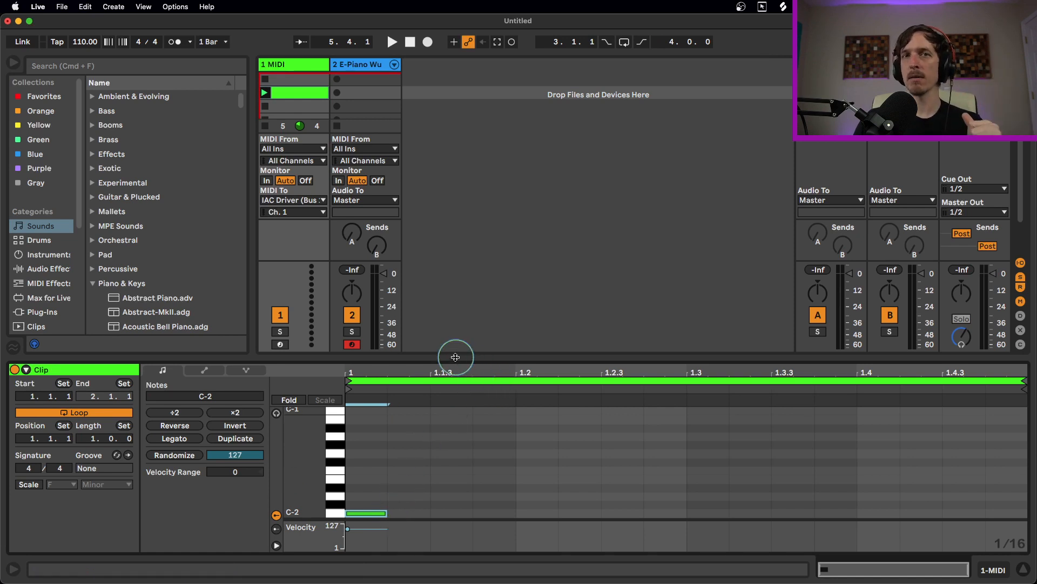
{"action": "key", "text": "super+m"}
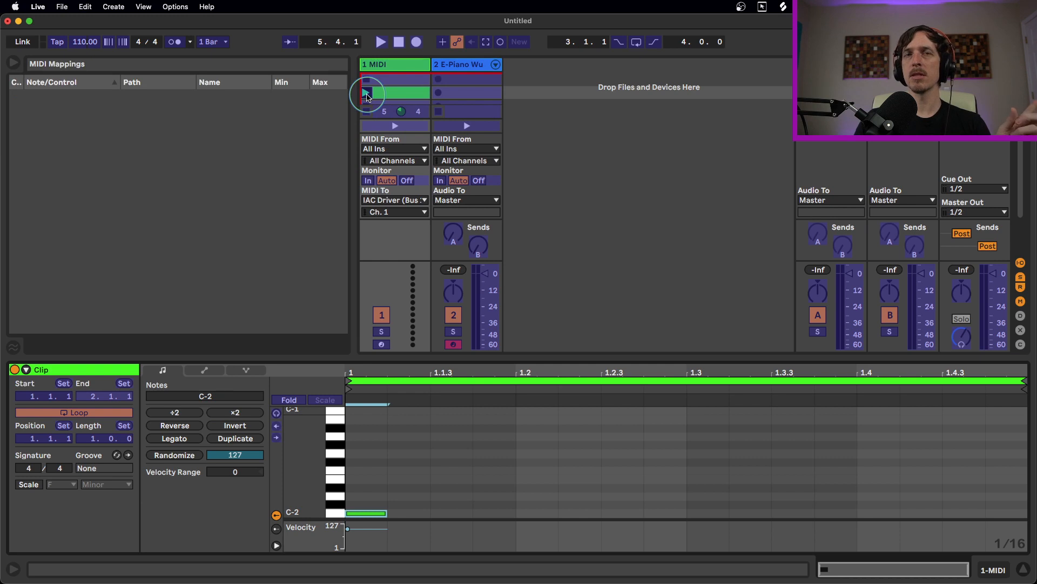
Map note C-2 to the E-Piano track's Arm and C#-2 to its first clip slot
{"action": "left_click", "coordinate": [454, 345]}
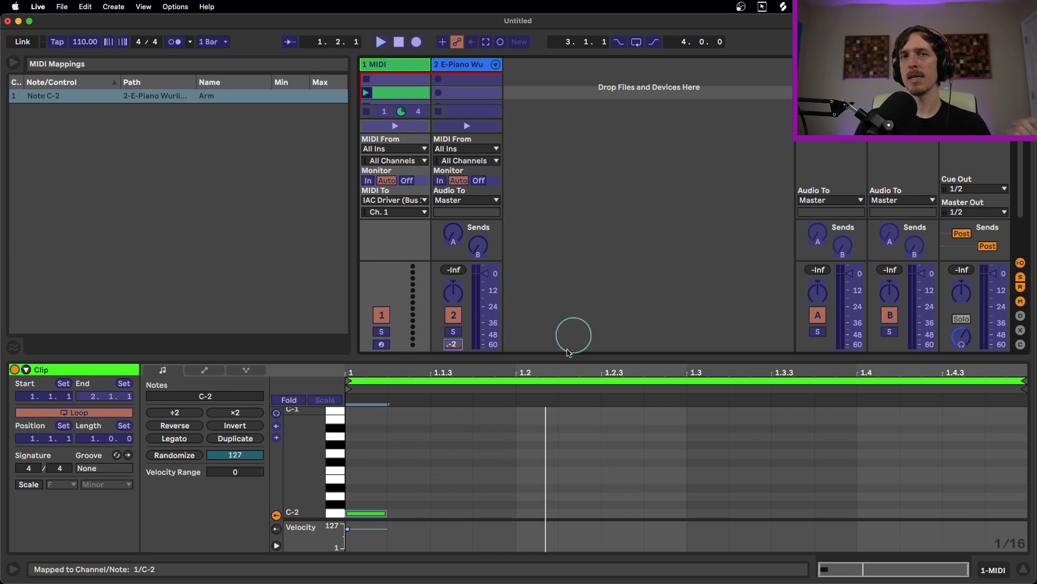
{"action": "left_click_drag", "start_coordinate": [410, 483], "coordinate": [351, 501]}
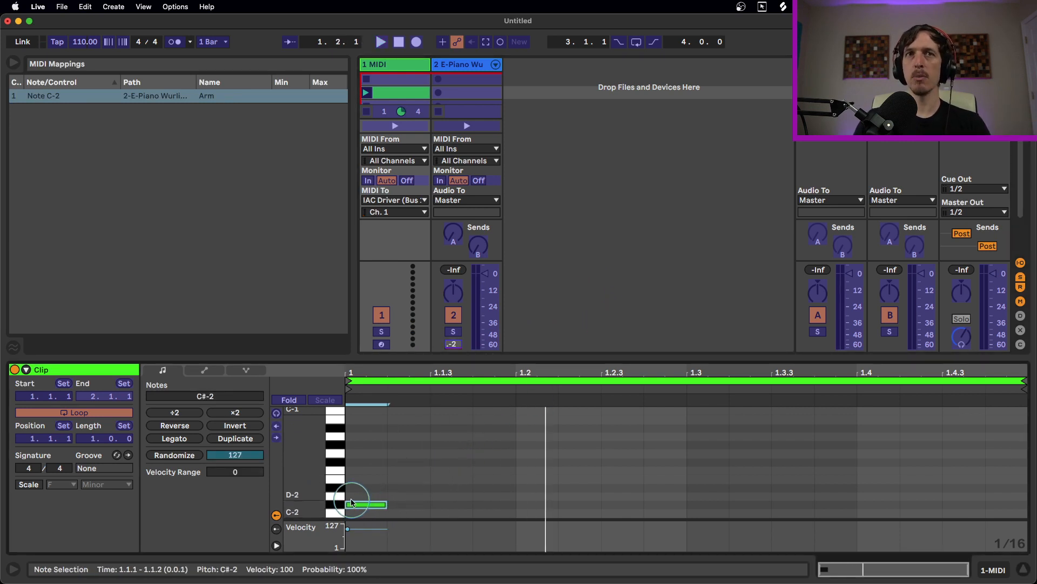
{"action": "left_click", "coordinate": [466, 81]}
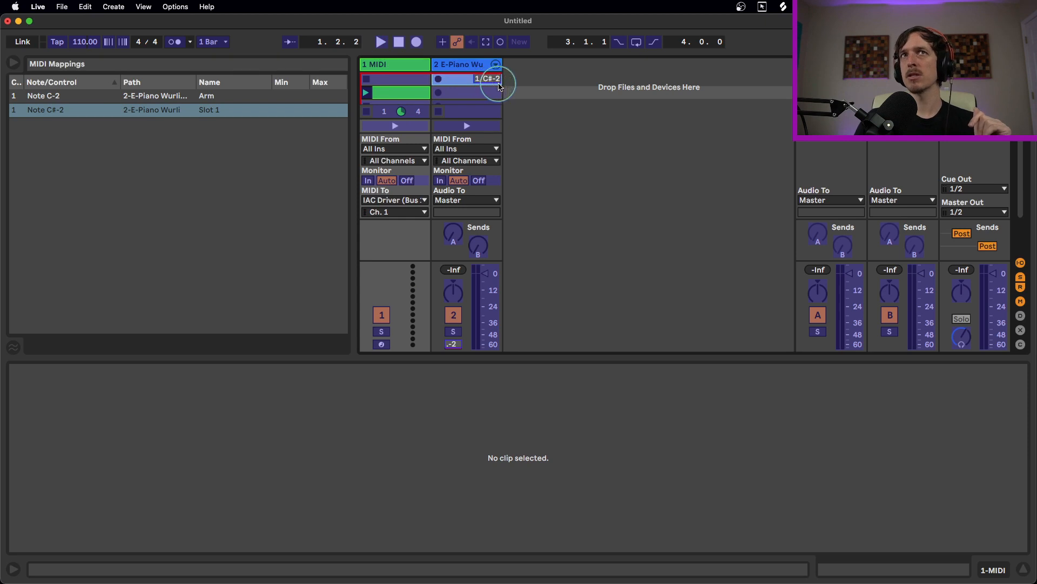
Move the clip's note to D-2, map it to E-Piano's Slot 2, and leave MIDI Map mode
{"action": "left_click", "coordinate": [428, 94]}
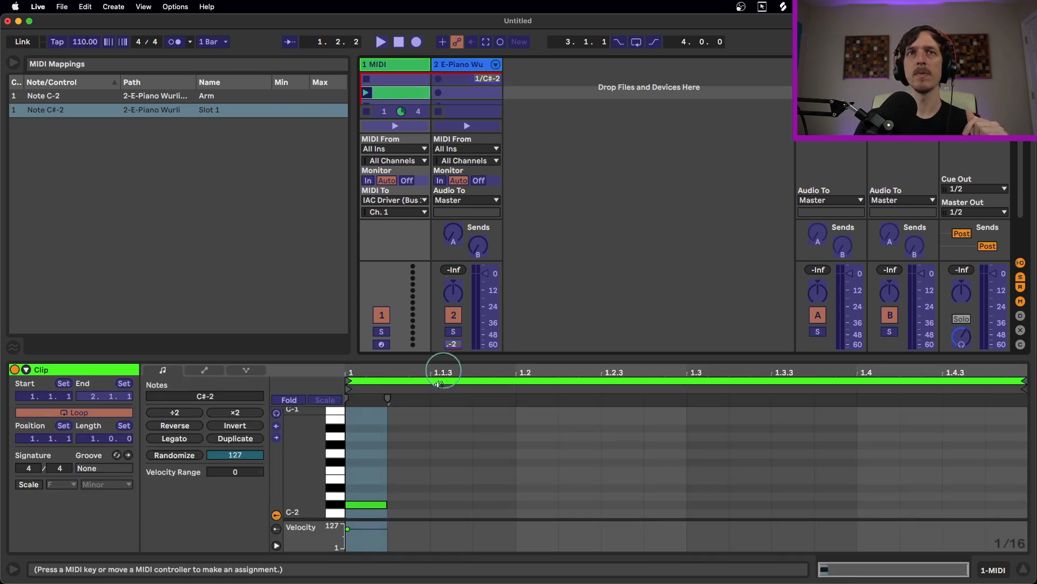
{"action": "left_click", "coordinate": [371, 505]}
{"action": "left_click_drag", "start_coordinate": [370, 504], "coordinate": [370, 496]}
{"action": "left_click", "coordinate": [483, 92]}
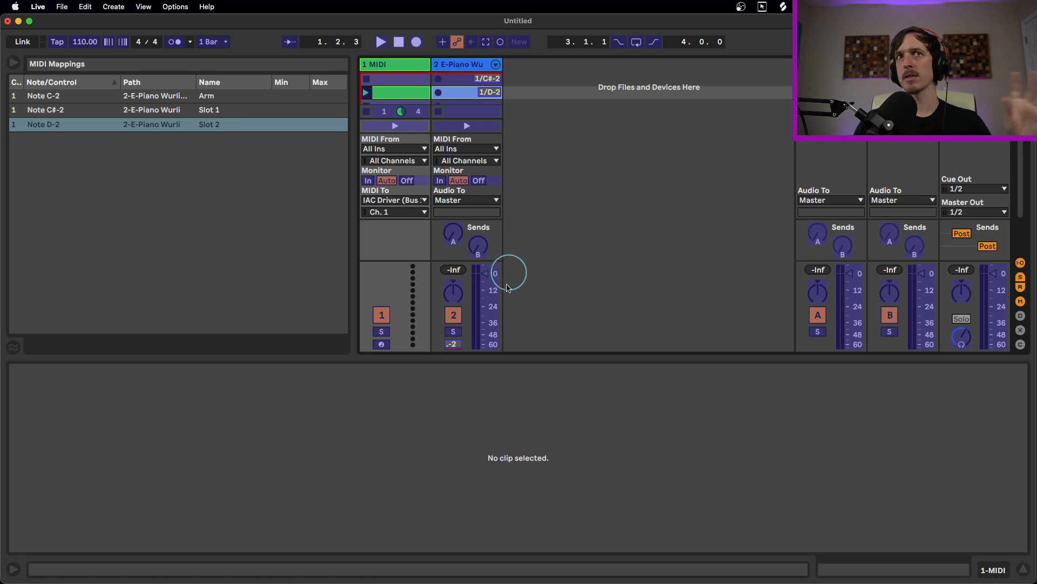
{"action": "key", "text": "super+m"}
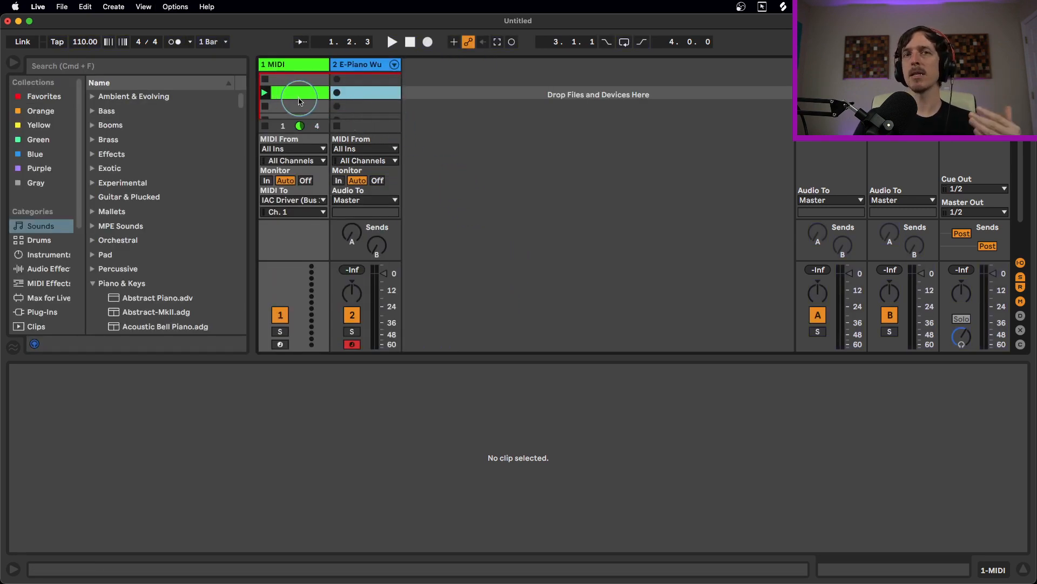
Create an empty MIDI clip in track 1's top slot with Loop off, bars 1–6 shown and a 1/4 grid
{"action": "double_click", "coordinate": [296, 79]}
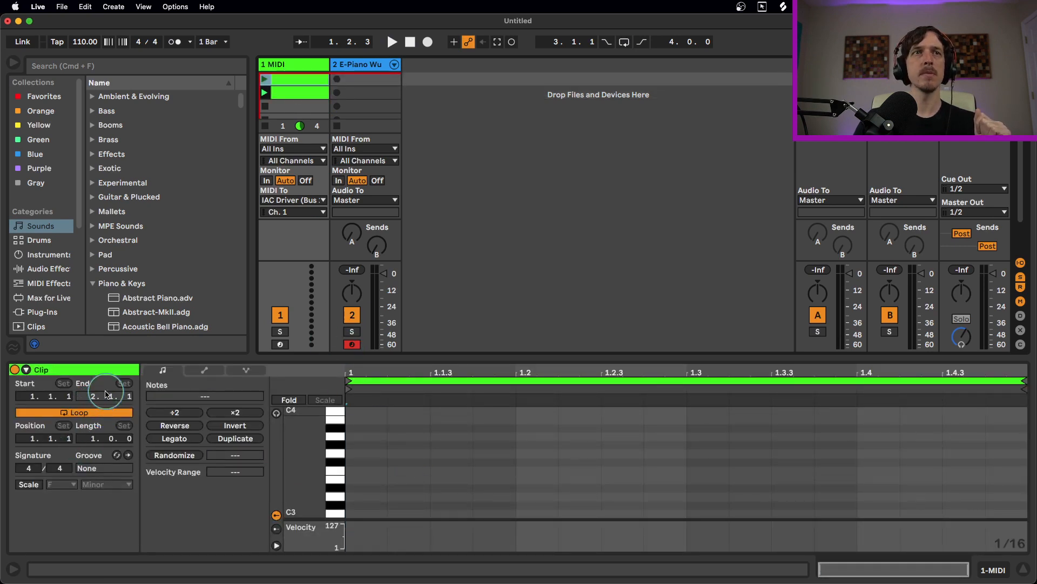
{"action": "left_click", "coordinate": [101, 414]}
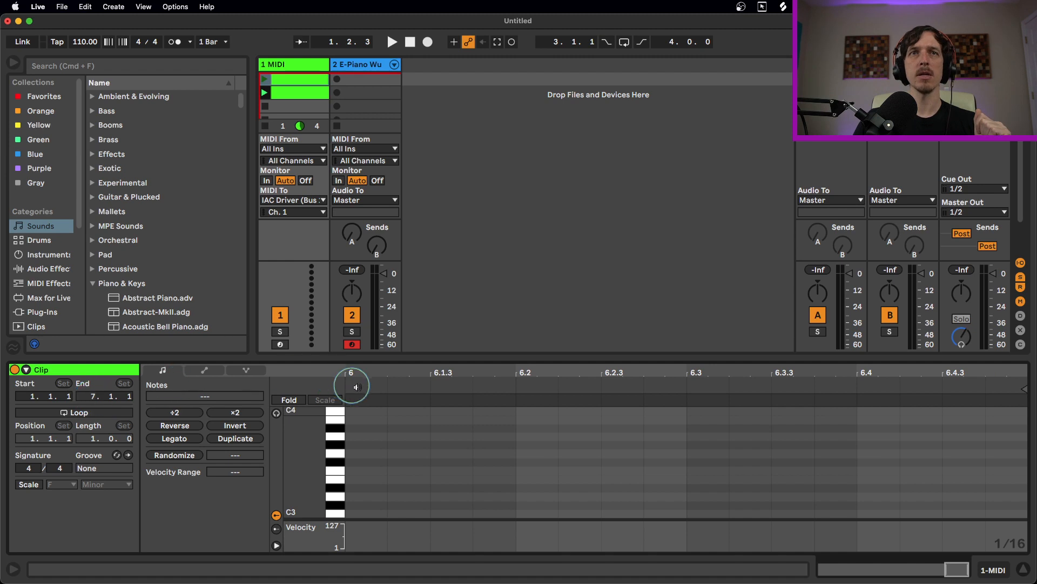
{"action": "left_click_drag", "start_coordinate": [378, 372], "coordinate": [917, 371]}
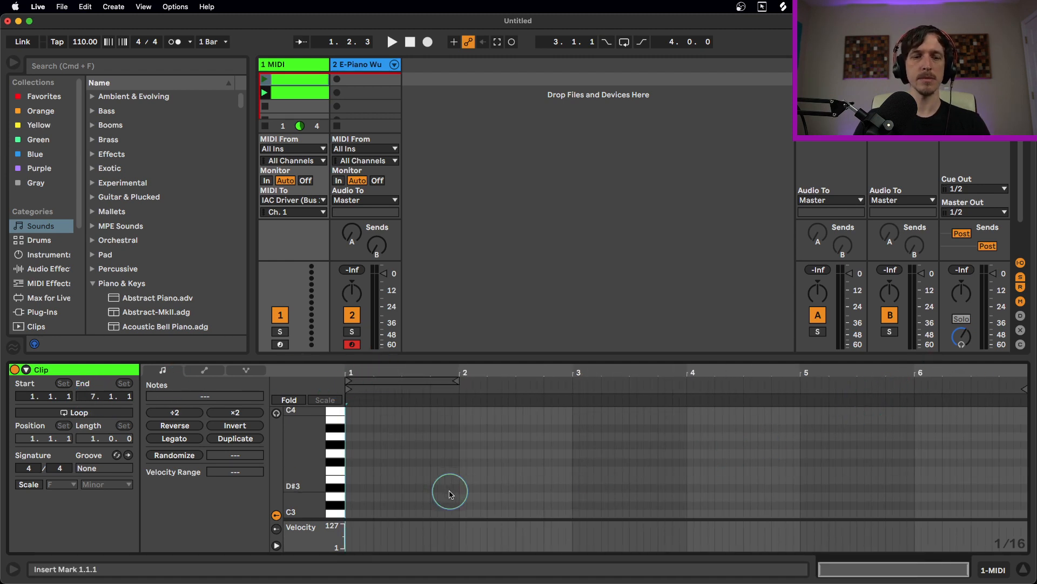
{"action": "key", "text": "super+2"}
{"action": "key", "text": "super+2"}
{"action": "scroll", "coordinate": [417, 475], "scroll_direction": "down", "scroll_amount": 15}
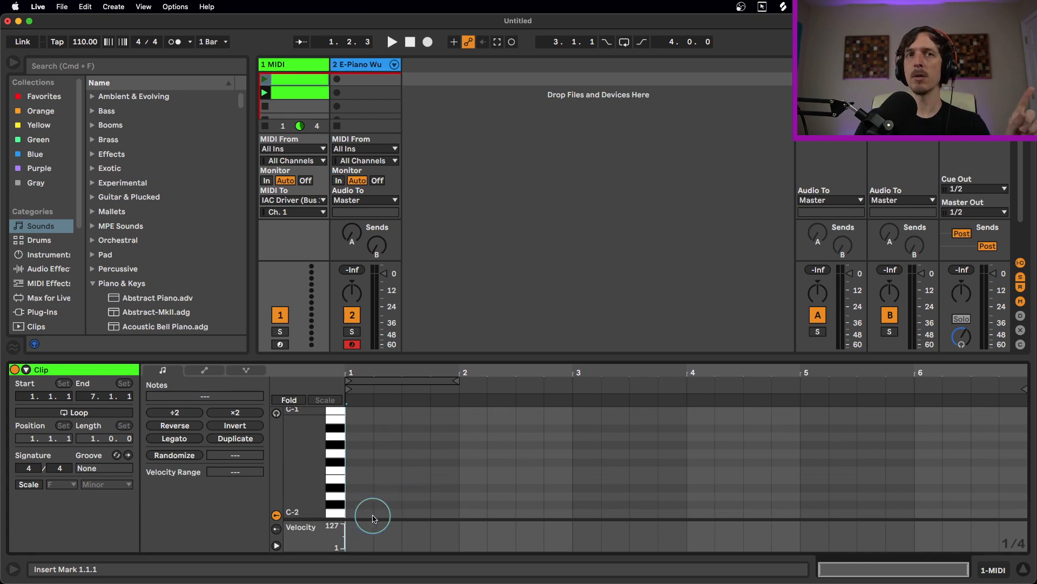
Add notes C-2 at 1.2.1, C#-2 at 1.3.1 and D-2 at 3.3.1 in the clip's piano roll
{"action": "left_click", "coordinate": [432, 483]}
{"action": "left_click_drag", "start_coordinate": [419, 490], "coordinate": [365, 515]}
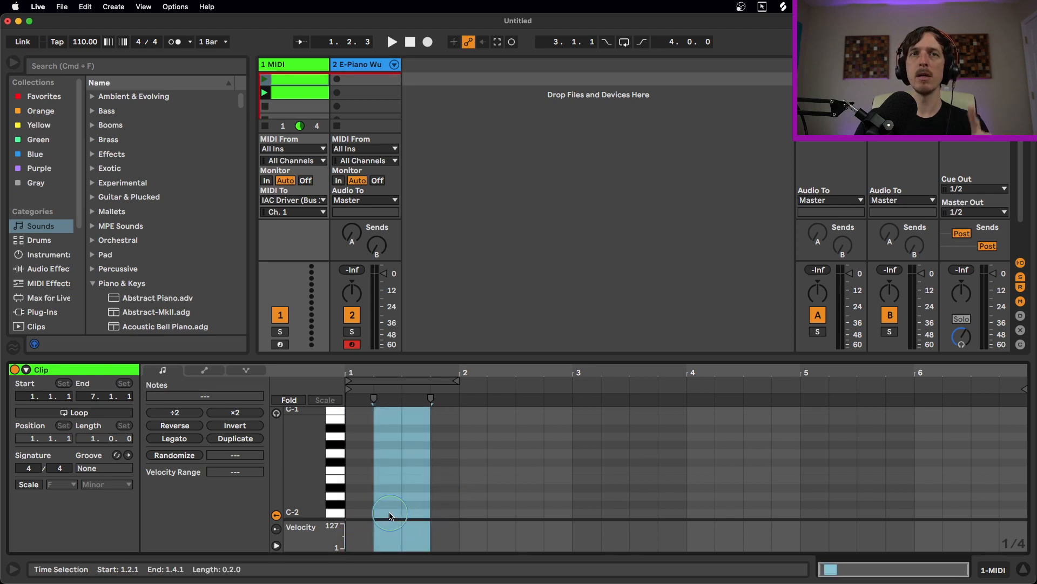
{"action": "double_click", "coordinate": [390, 513]}
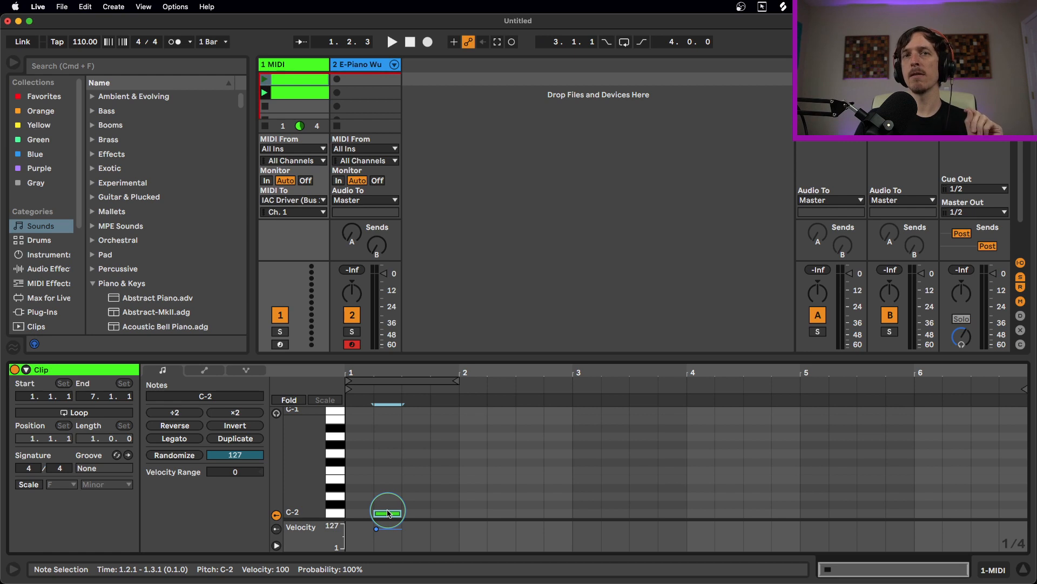
{"action": "left_click", "coordinate": [458, 483]}
{"action": "double_click", "coordinate": [415, 504]}
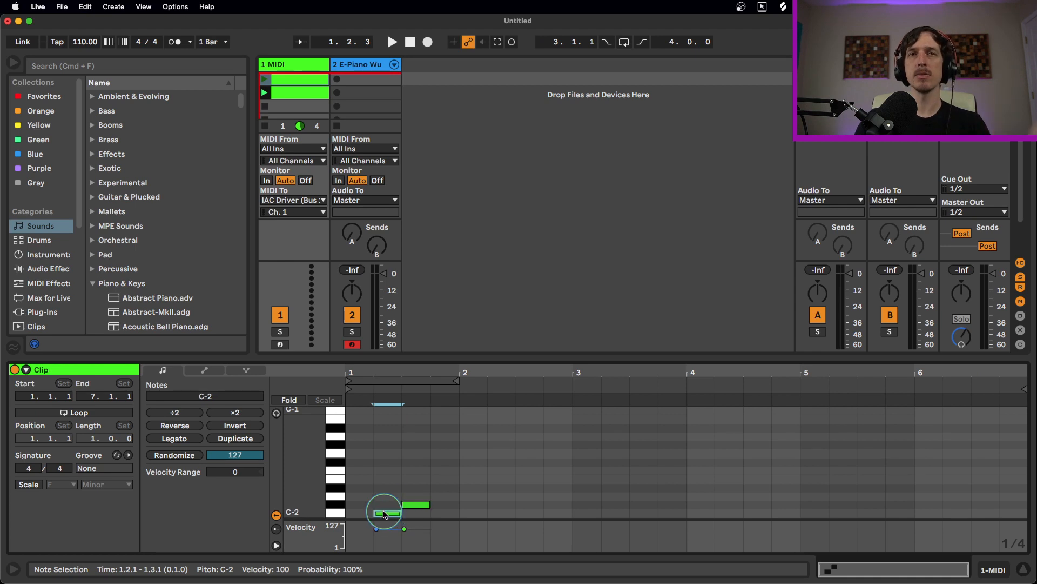
{"action": "left_click", "coordinate": [459, 491]}
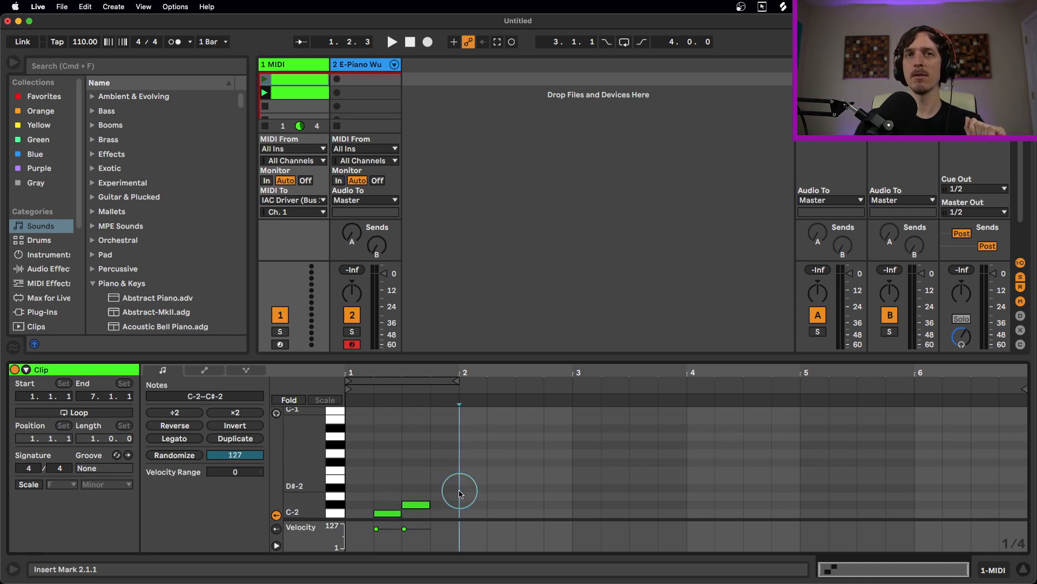
{"action": "left_click_drag", "start_coordinate": [460, 495], "coordinate": [683, 501]}
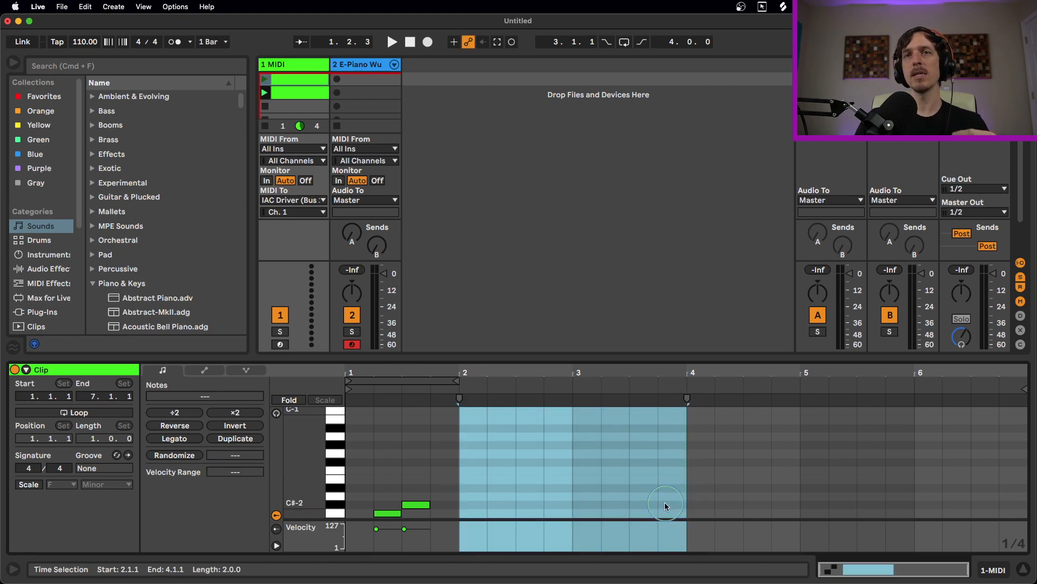
{"action": "double_click", "coordinate": [652, 497]}
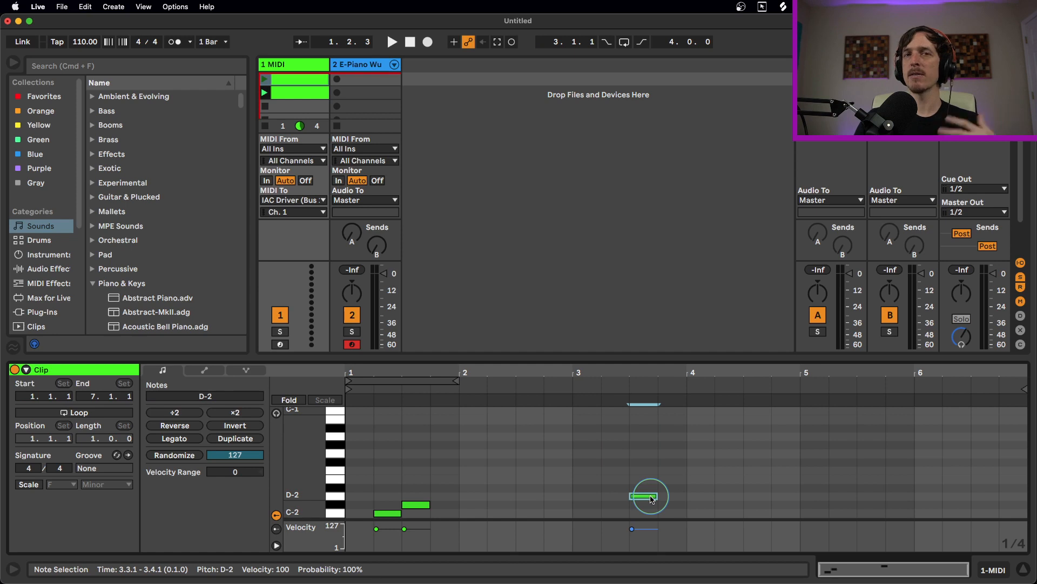
Add a fourth note, D-2 at 5.4.1, to the clip
{"action": "mouse_move", "coordinate": [653, 497]}
{"action": "left_mouse_down"}
{"action": "mouse_move", "coordinate": [598, 500]}
{"action": "mouse_move", "coordinate": [652, 501]}
{"action": "left_mouse_up"}
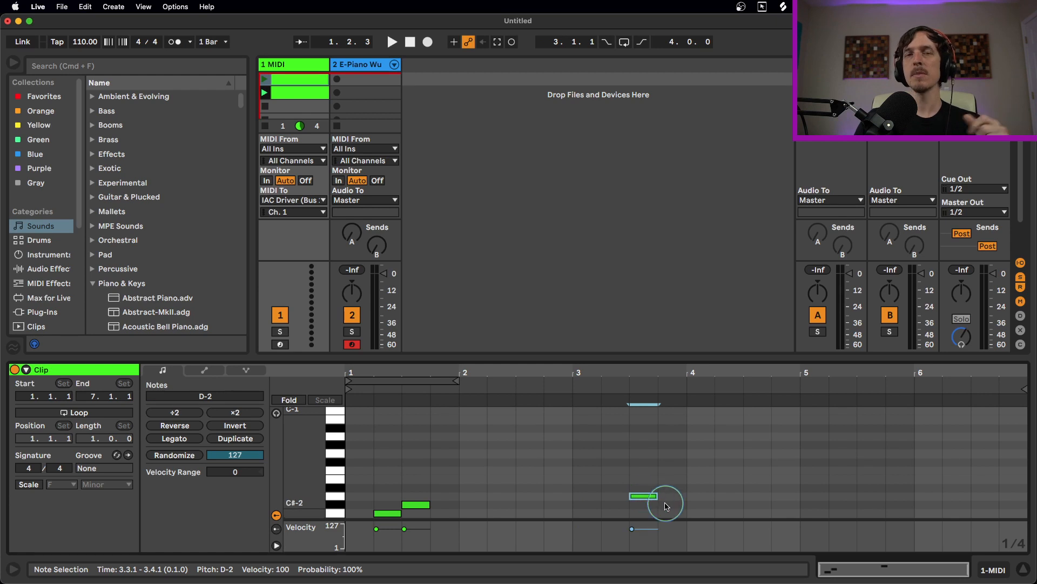
{"action": "left_click", "coordinate": [687, 497]}
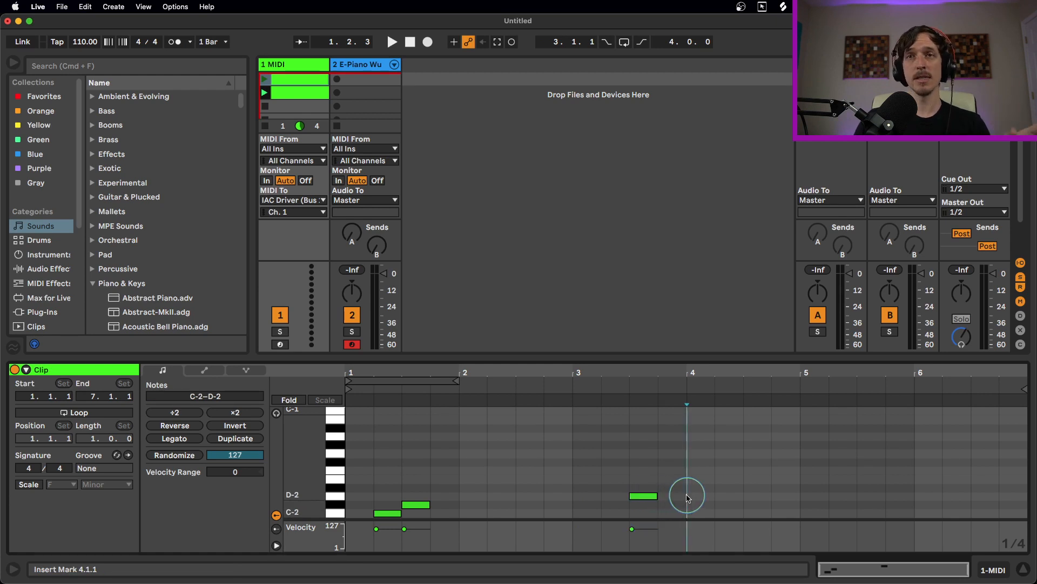
{"action": "left_click_drag", "start_coordinate": [688, 498], "coordinate": [912, 503]}
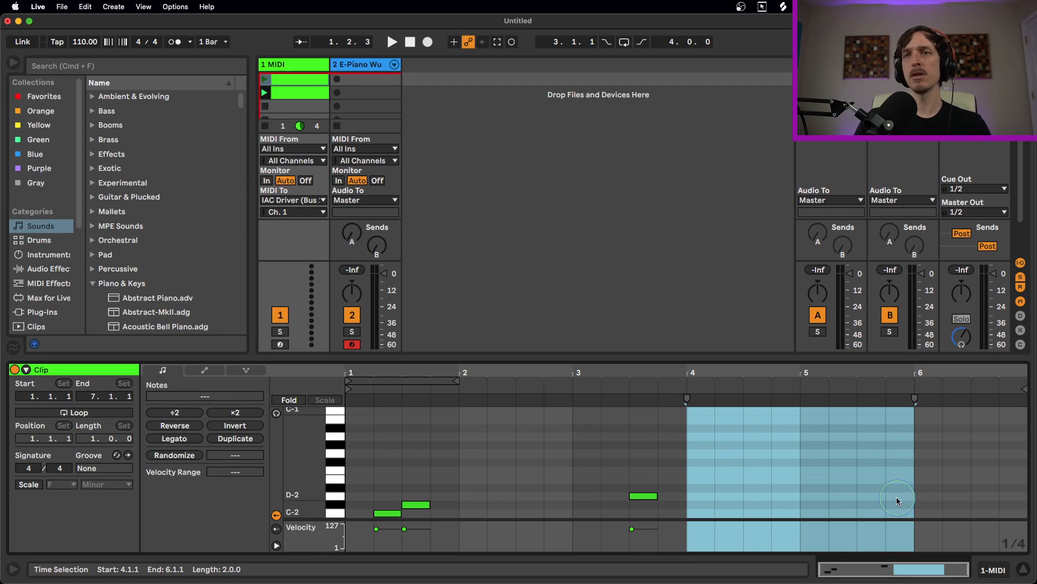
{"action": "double_click", "coordinate": [892, 496]}
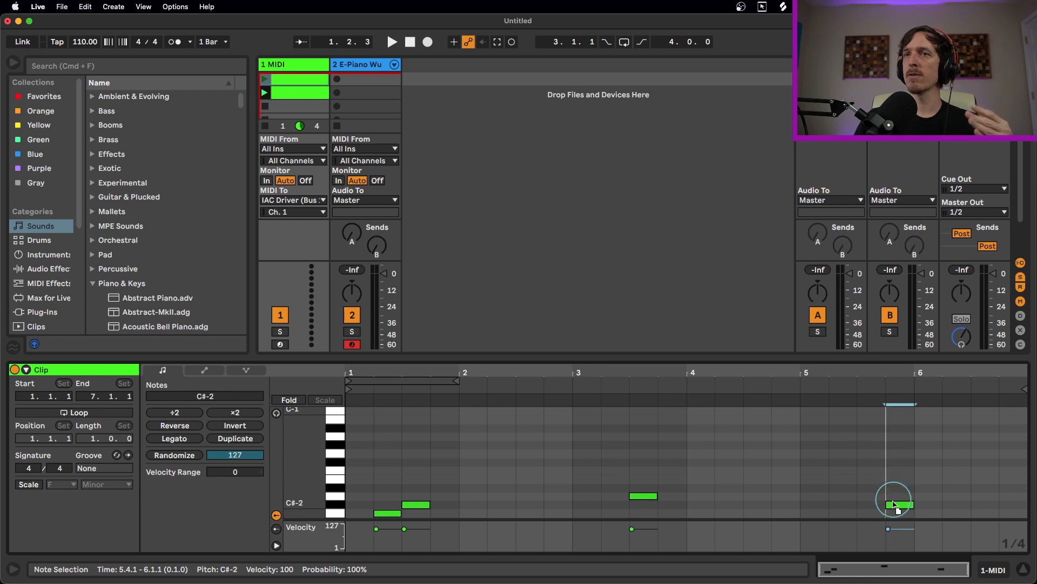
{"action": "left_click_drag", "start_coordinate": [894, 498], "coordinate": [894, 500]}
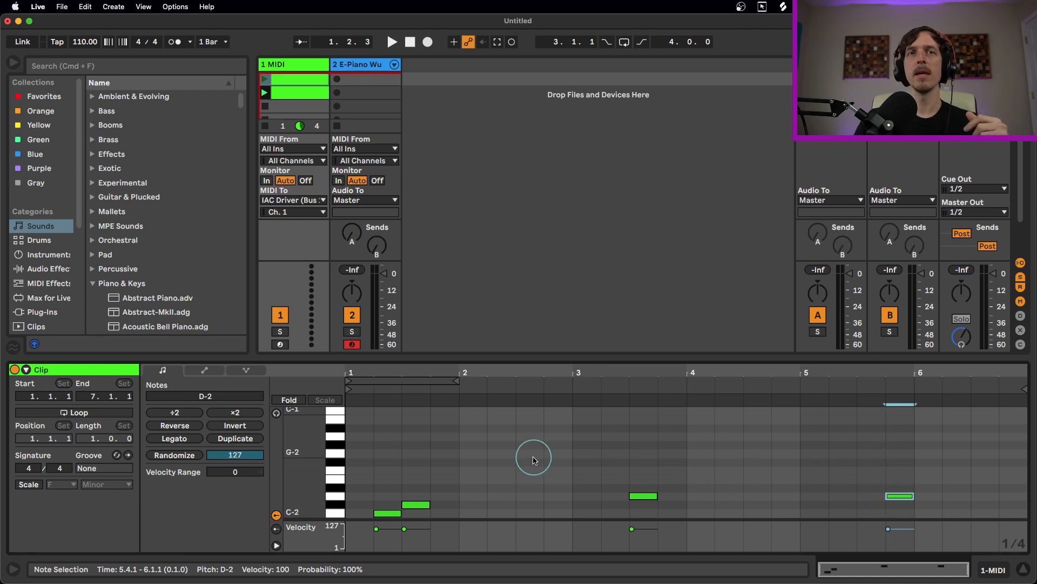
Check the clip's notes one by one, then arm track 1 for recording instead of track 2
{"action": "left_click_drag", "start_coordinate": [412, 485], "coordinate": [380, 519]}
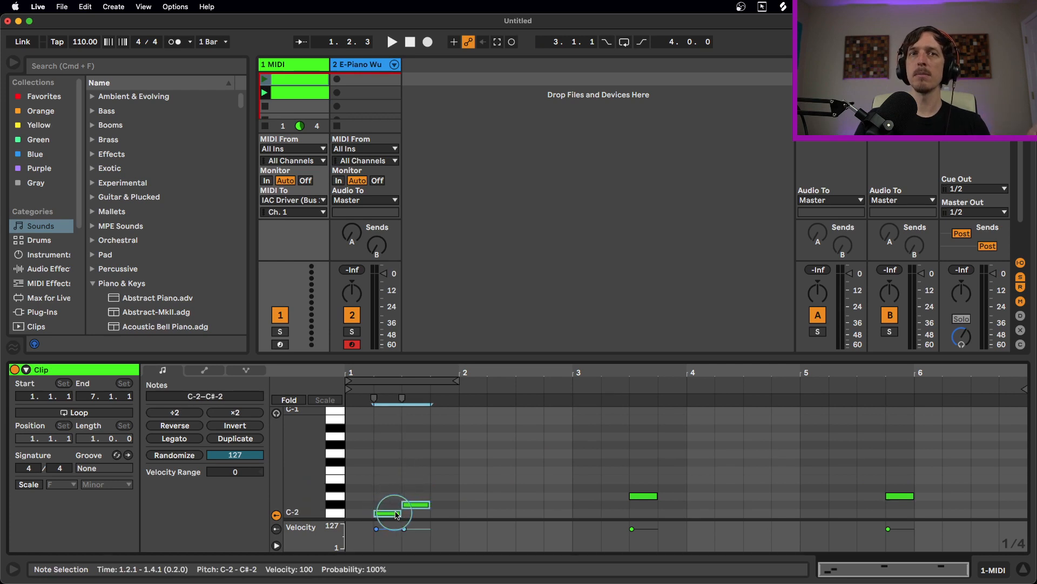
{"action": "left_click", "coordinate": [411, 505]}
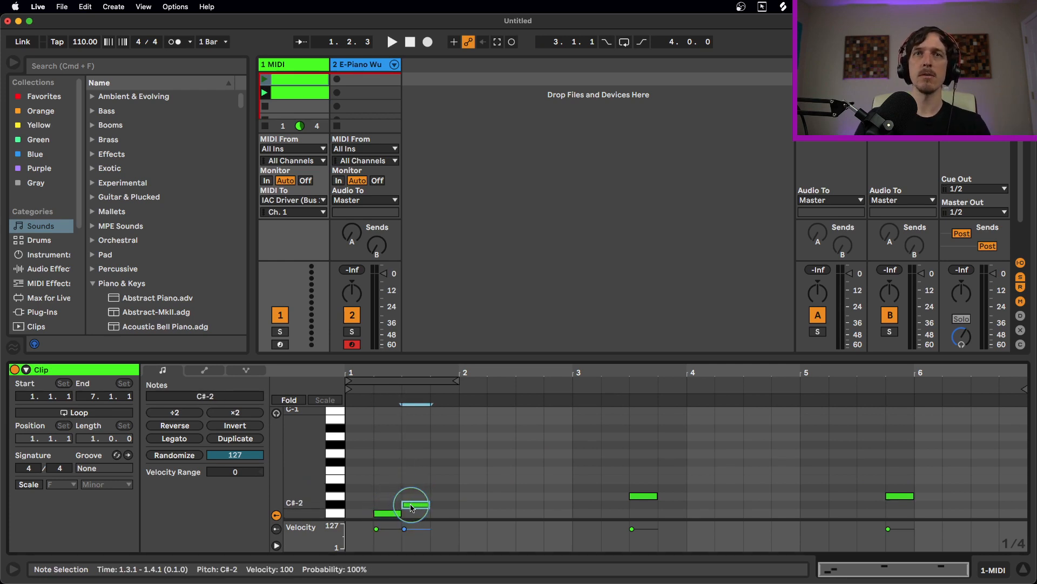
{"action": "left_click", "coordinate": [458, 492]}
{"action": "left_click", "coordinate": [649, 497]}
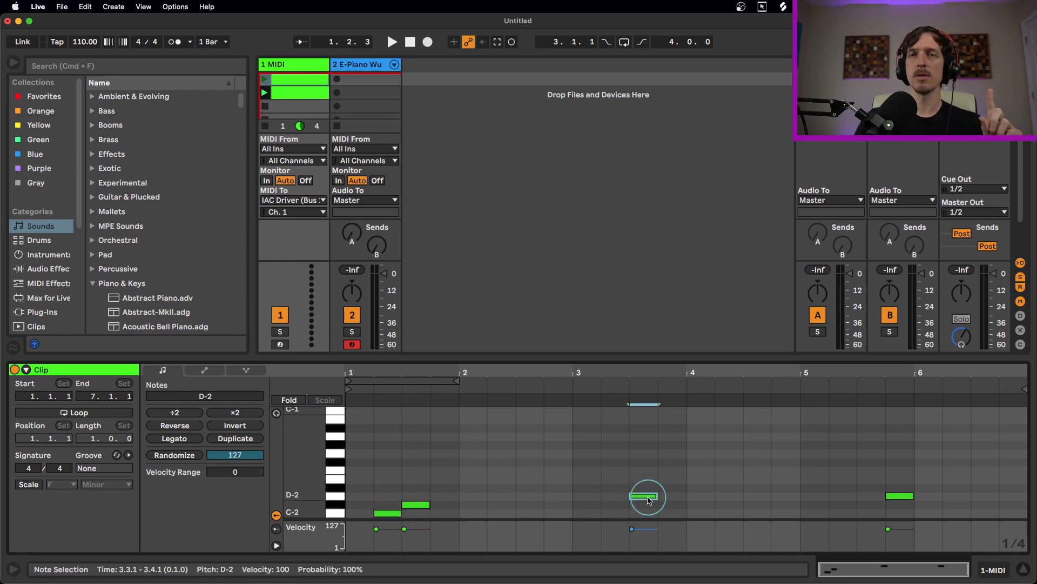
{"action": "left_click", "coordinate": [688, 489]}
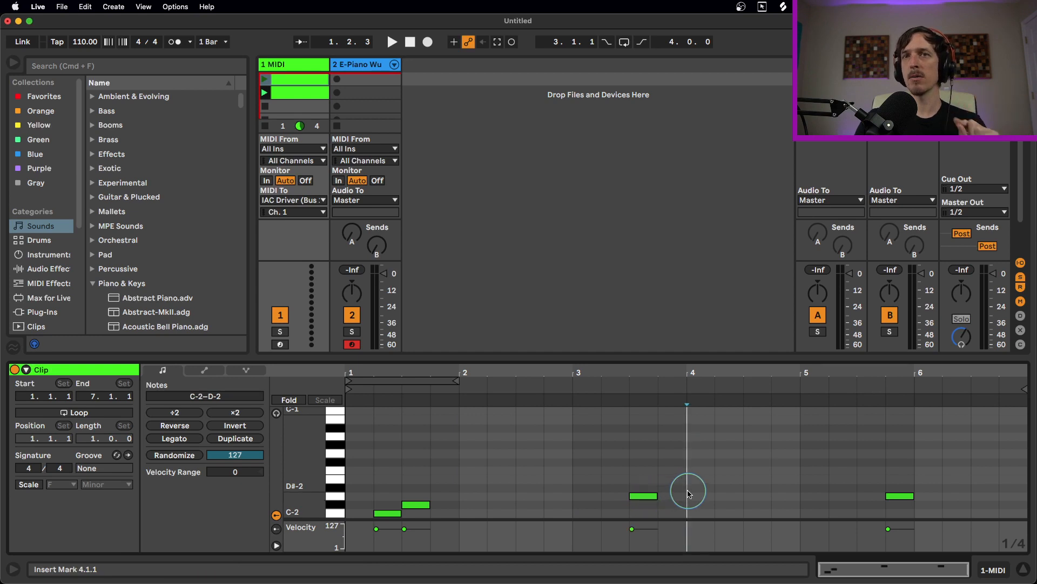
{"action": "left_click", "coordinate": [892, 496]}
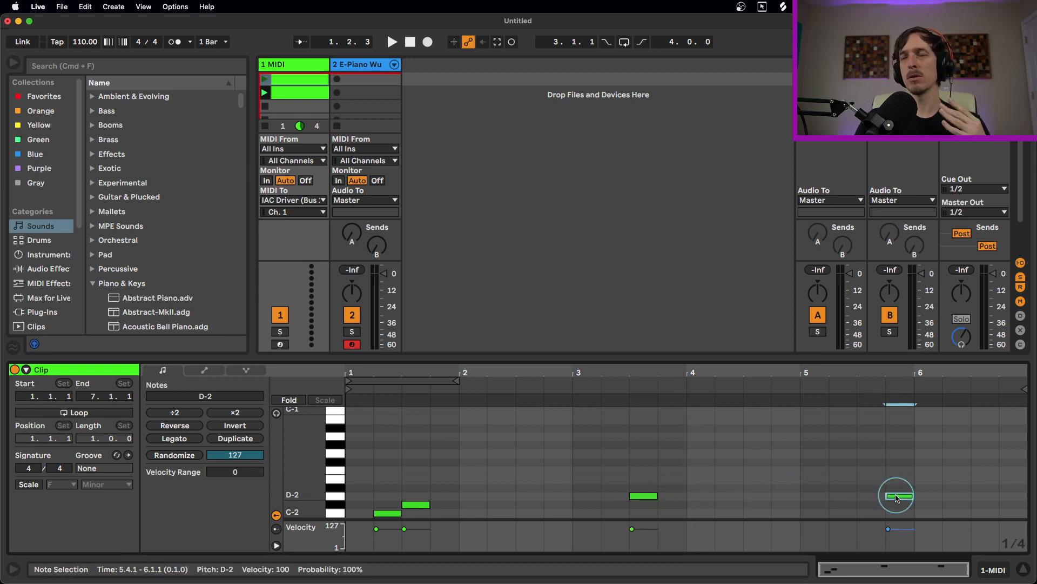
{"action": "left_click", "coordinate": [352, 344]}
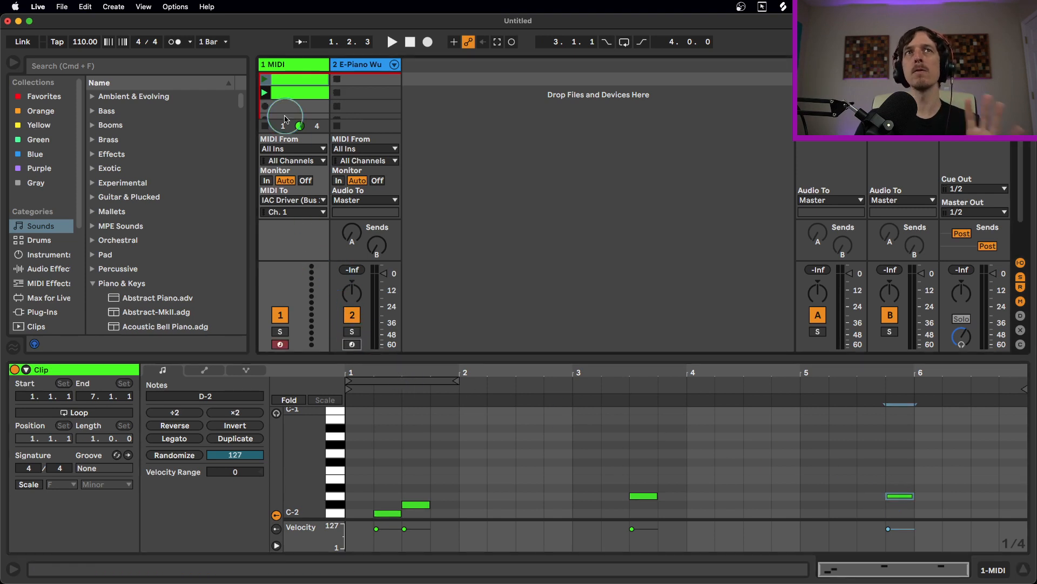
Switch between track 1's clips and arm both track 2 and track 1 for recording
{"action": "key", "text": "Down"}
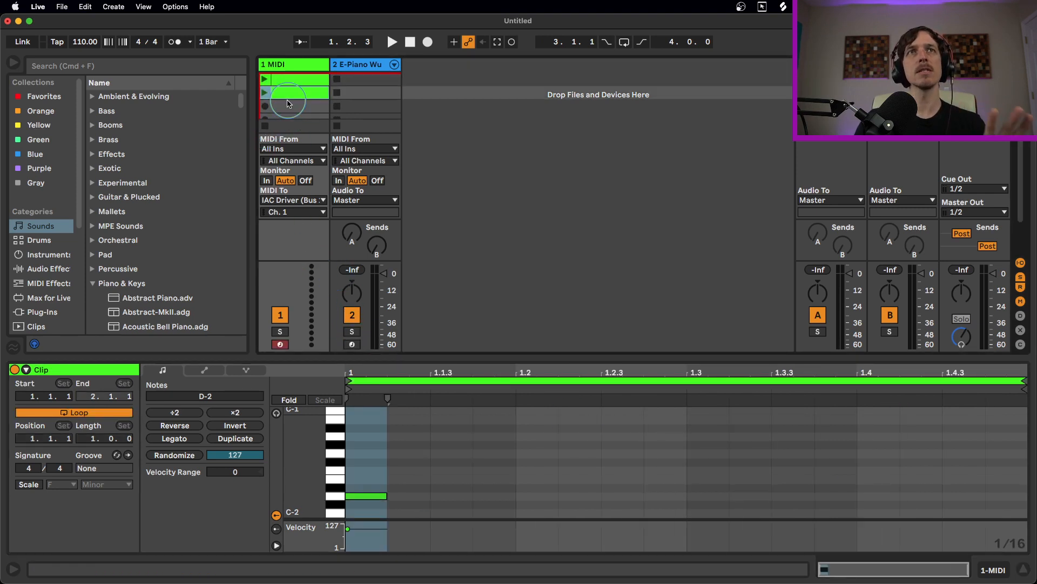
{"action": "left_click", "coordinate": [285, 85]}
{"action": "left_click", "coordinate": [352, 344]}
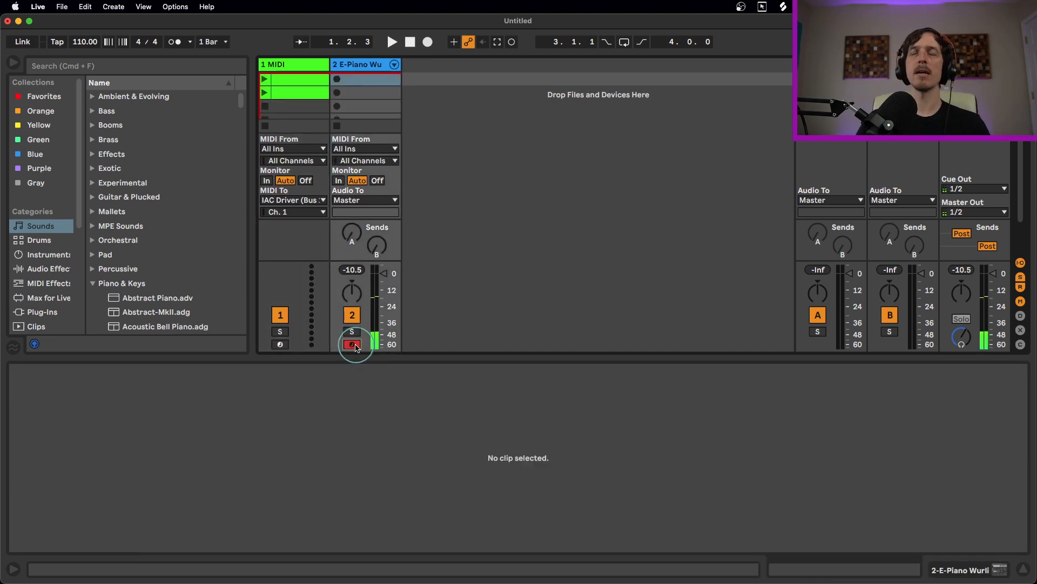
{"action": "left_click", "coordinate": [280, 344]}
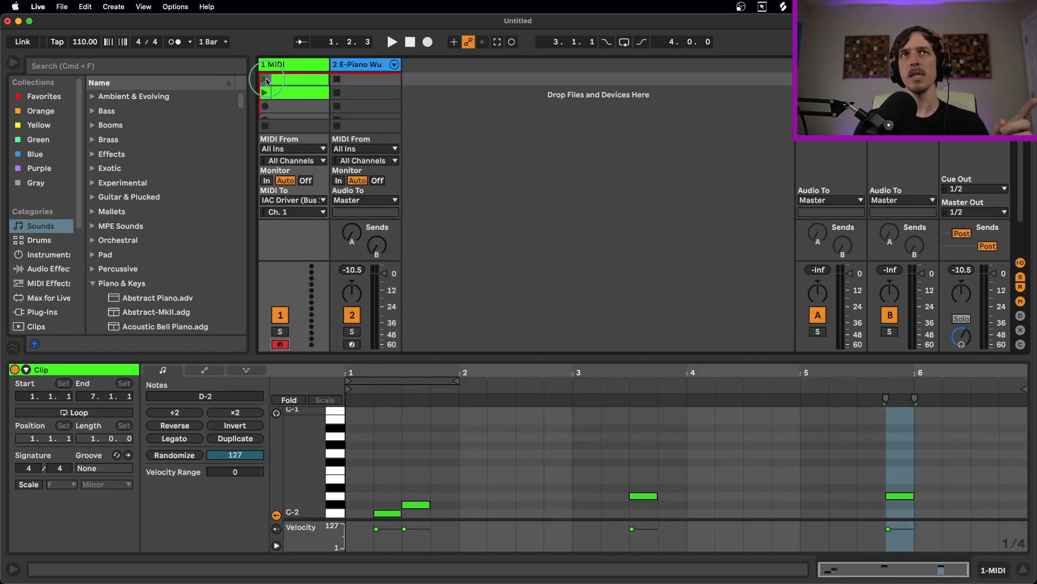
With the metronome on, launch track 1's clip and record two E-Piano Wurli clips on track 2
{"action": "left_click", "coordinate": [175, 41]}
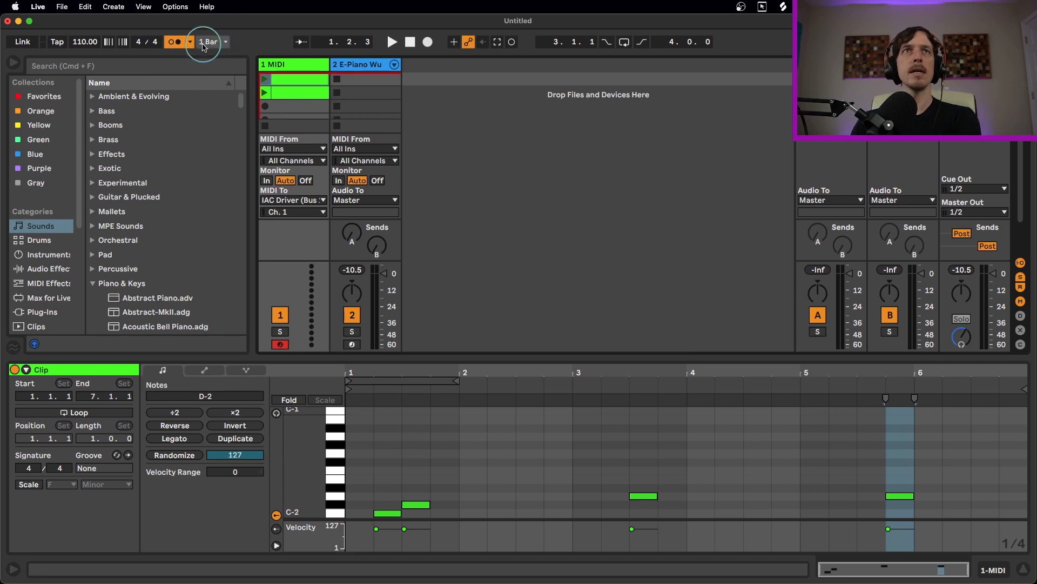
{"action": "left_click", "coordinate": [265, 80]}
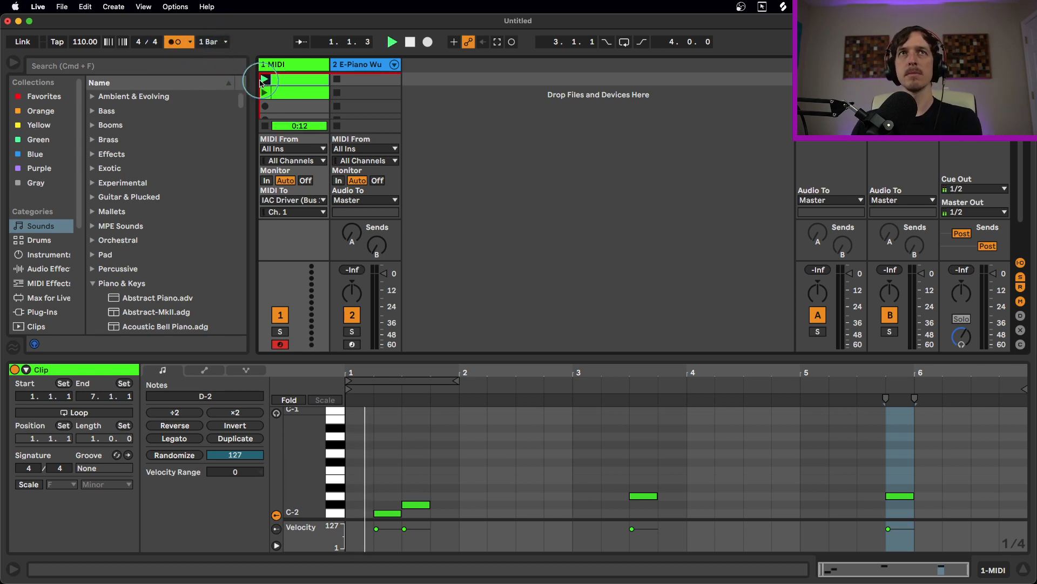
{"action": "key", "text": "Right"}
{"action": "key", "text": "Return"}
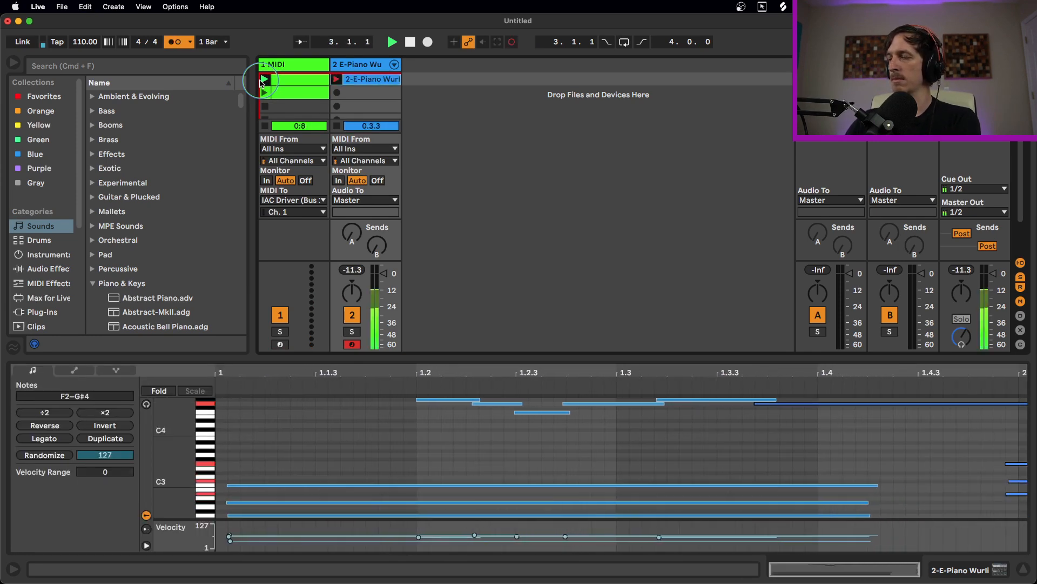
{"action": "key", "text": "Down"}
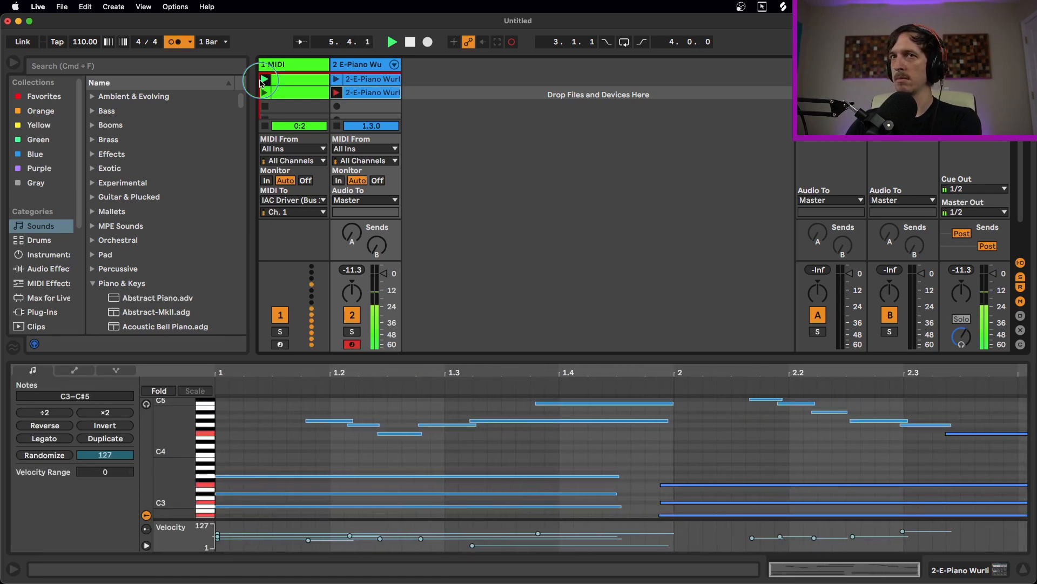
{"action": "left_click", "coordinate": [181, 44]}
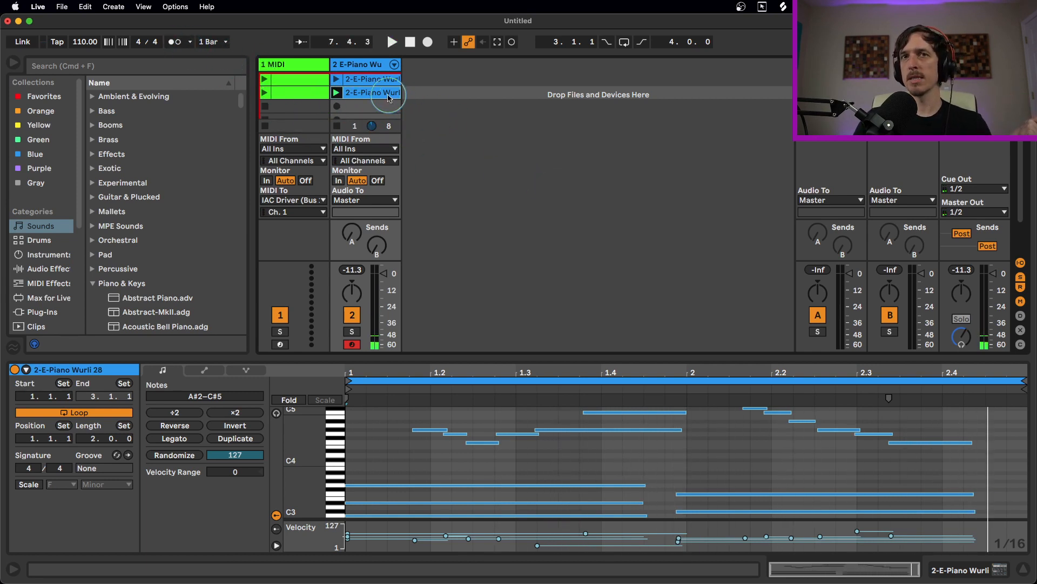
Delete the stray short notes at the end of recorded clip 27 and show the E-Piano Wurli instrument
{"action": "left_click", "coordinate": [384, 82]}
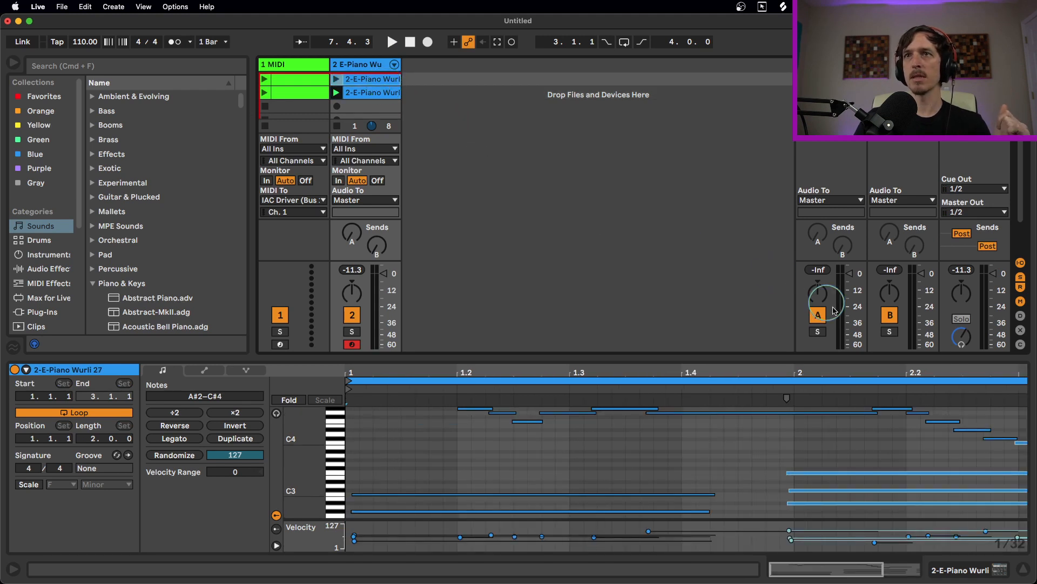
{"action": "double_click", "coordinate": [852, 372]}
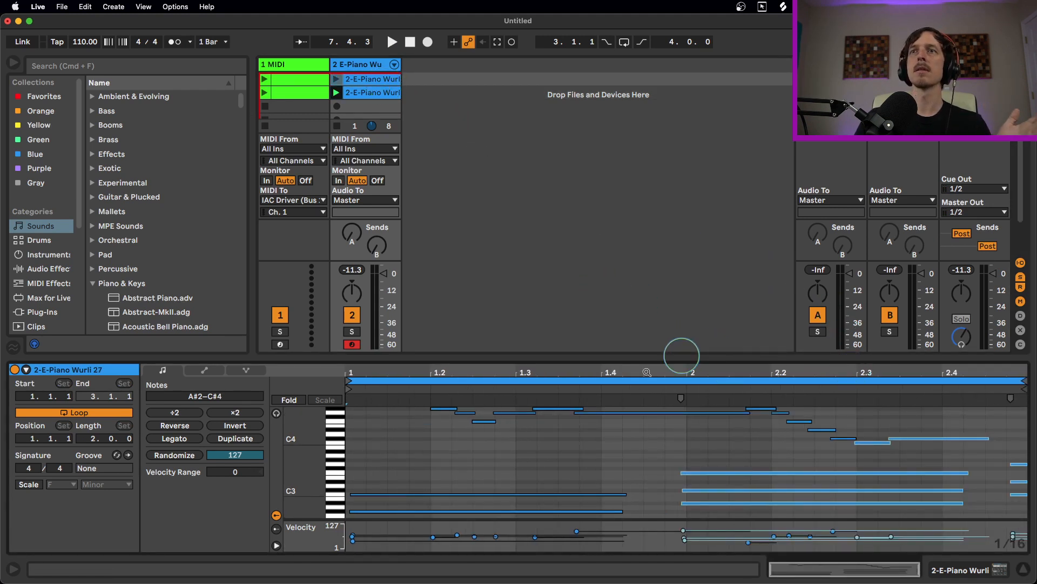
{"action": "left_click", "coordinate": [1006, 465]}
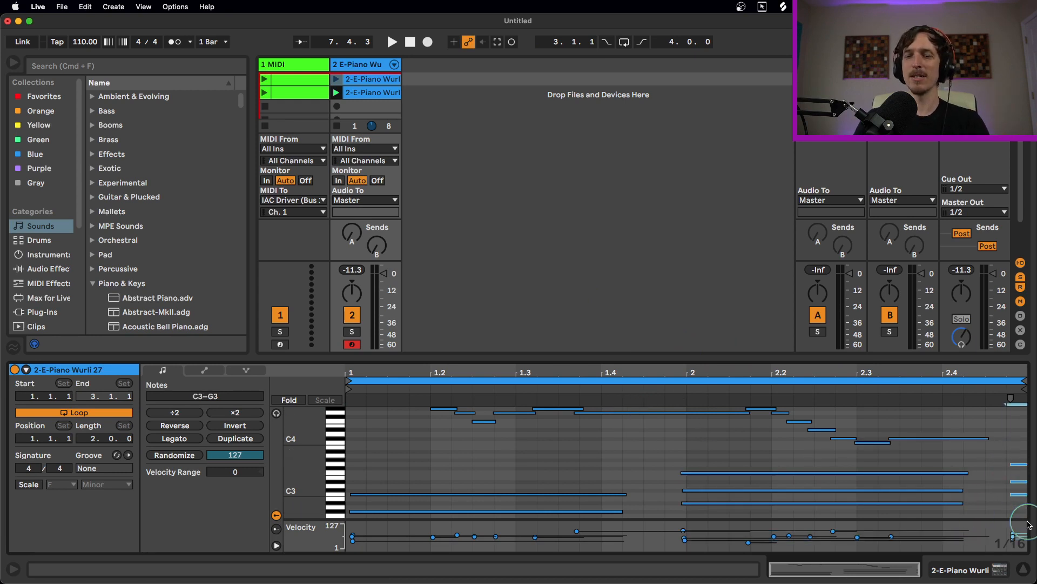
{"action": "key", "text": "Delete"}
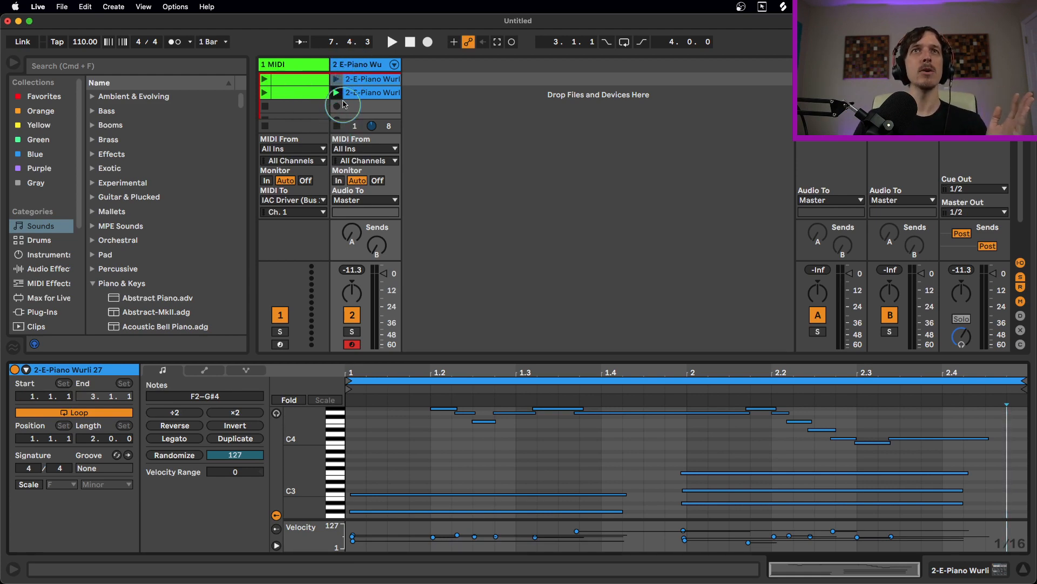
{"action": "double_click", "coordinate": [347, 64]}
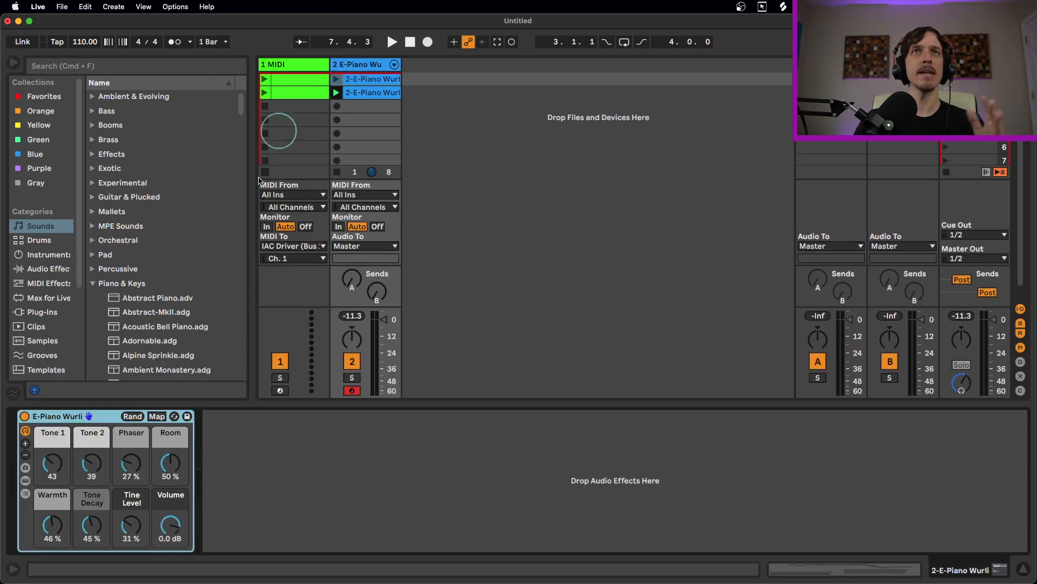
Add Auto Filter to the E-Piano Wurli track, lower its cutoff to 5.06 kHz, and stop its clip
{"action": "left_click", "coordinate": [48, 269]}
{"action": "left_click_drag", "start_coordinate": [136, 131], "coordinate": [361, 123]}
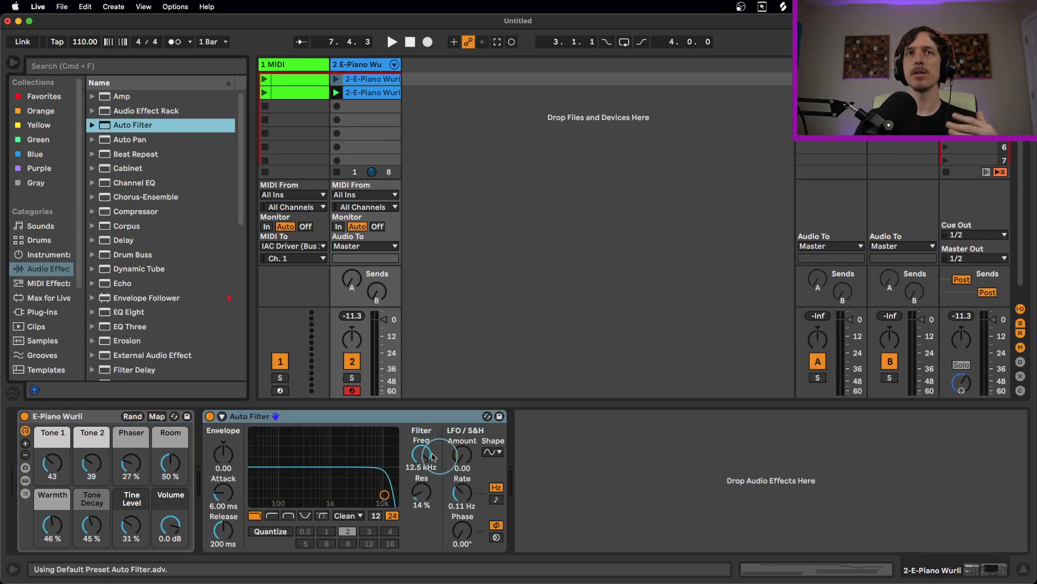
{"action": "left_click_drag", "start_coordinate": [424, 454], "coordinate": [424, 438]}
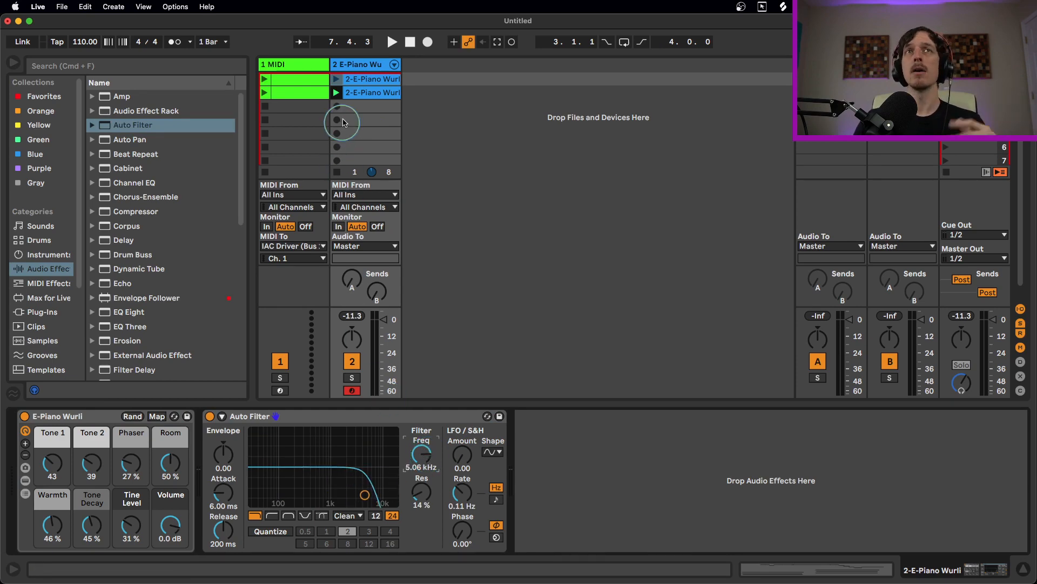
{"action": "left_click", "coordinate": [336, 172]}
Create a new MIDI clip on track 1 and set its envelope to MIDI Ctrl controller 19
{"action": "double_click", "coordinate": [284, 119]}
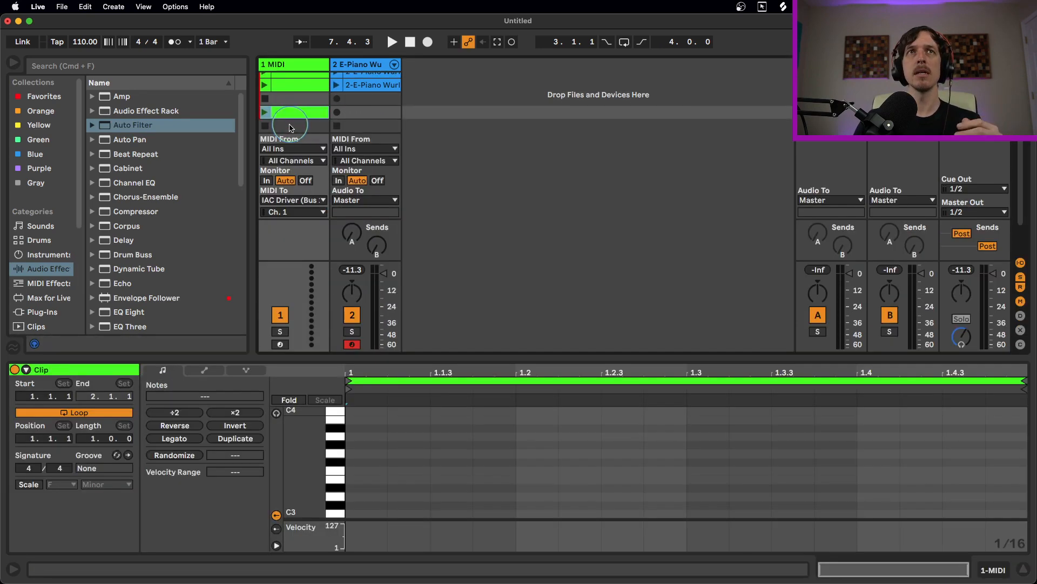
{"action": "left_click", "coordinate": [205, 372]}
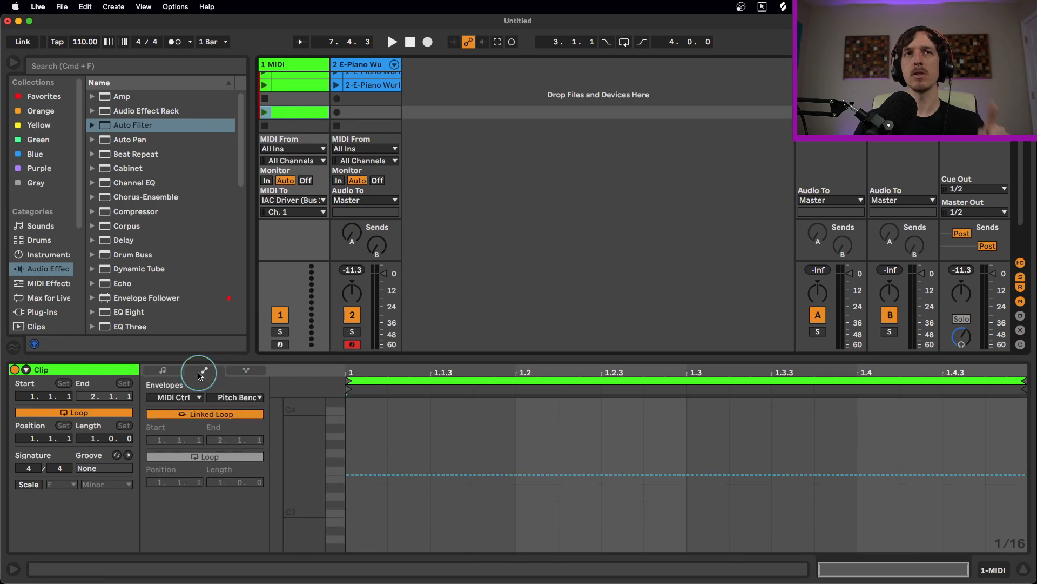
{"action": "left_click", "coordinate": [194, 397]}
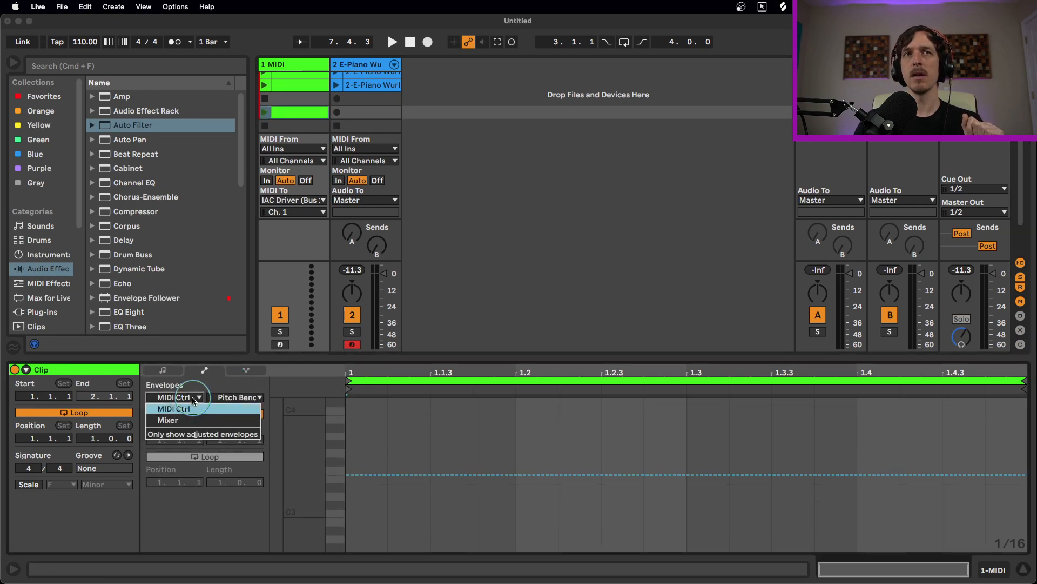
{"action": "left_click", "coordinate": [174, 409]}
{"action": "left_click", "coordinate": [232, 397]}
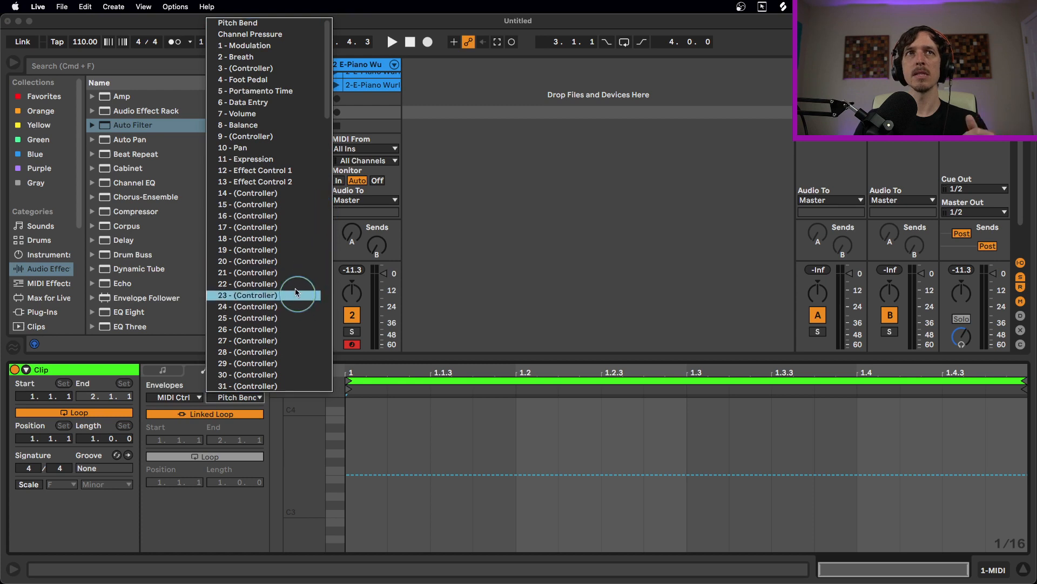
{"action": "left_click", "coordinate": [253, 250]}
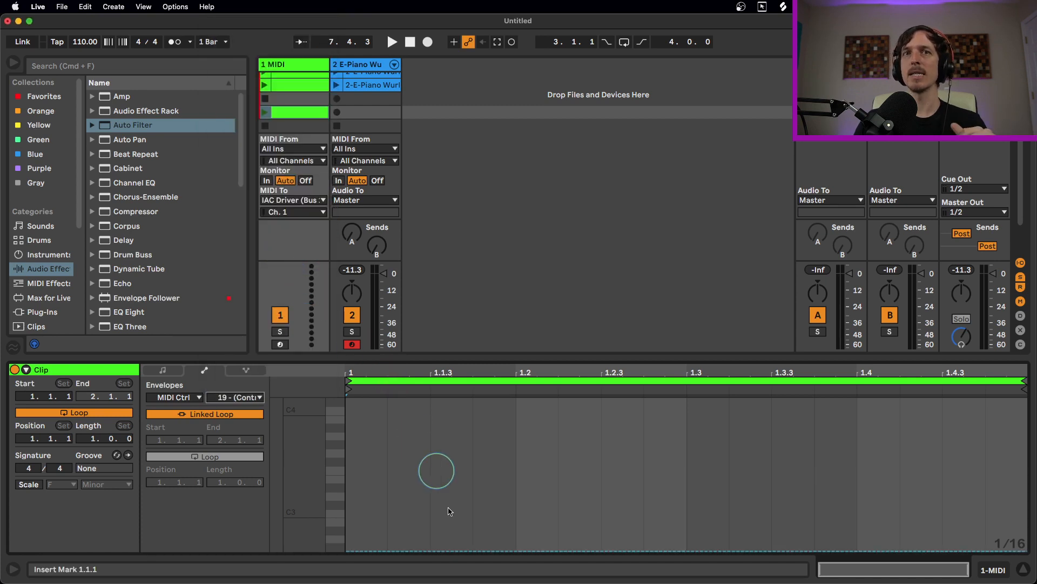
Draw the CC 19 envelope ramping up from the bottom, then launch the clip
{"action": "left_click", "coordinate": [366, 549]}
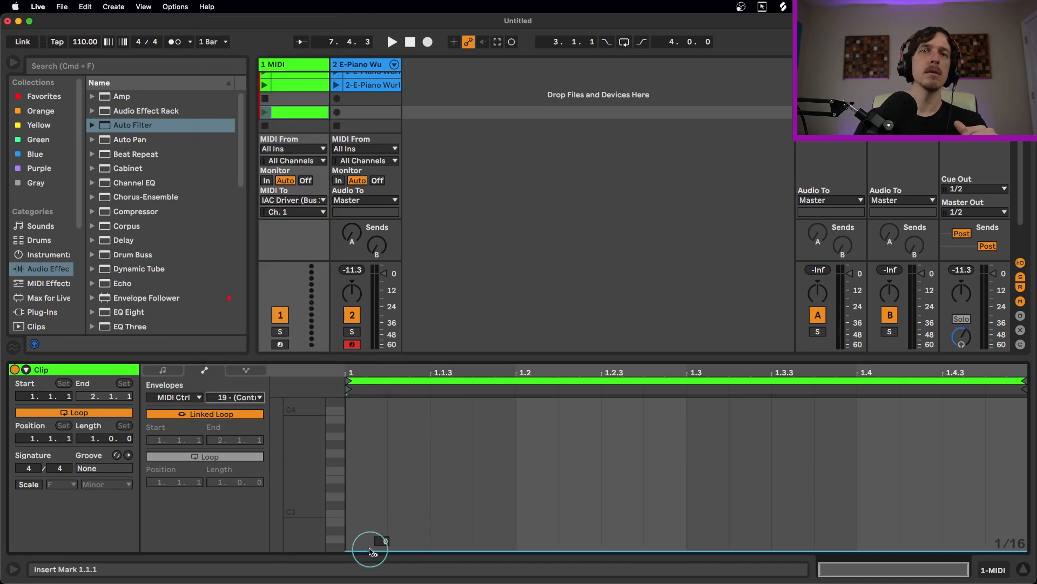
{"action": "left_click", "coordinate": [816, 449]}
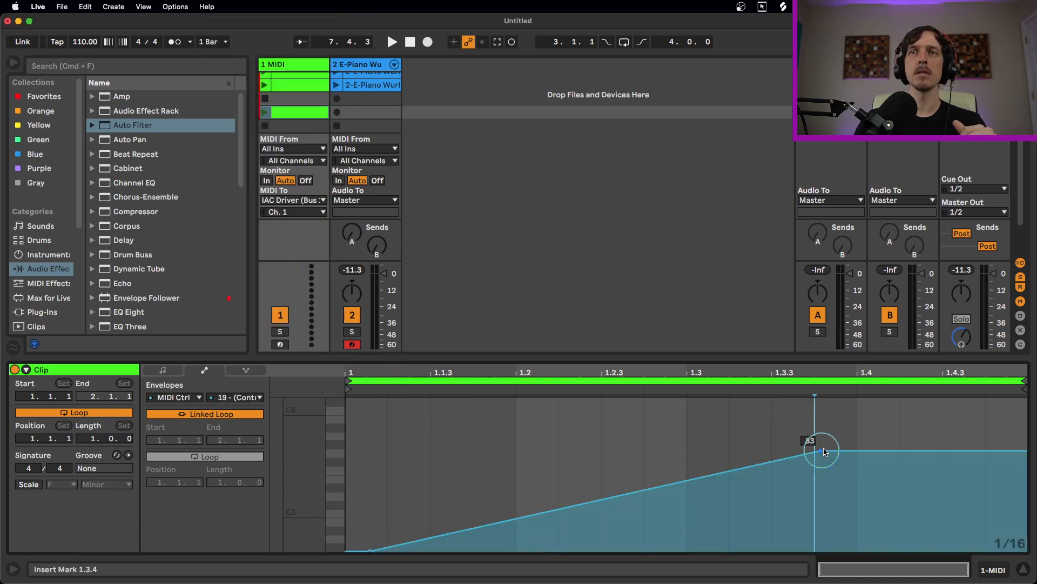
{"action": "left_click", "coordinate": [288, 114]}
{"action": "left_click", "coordinate": [267, 112]}
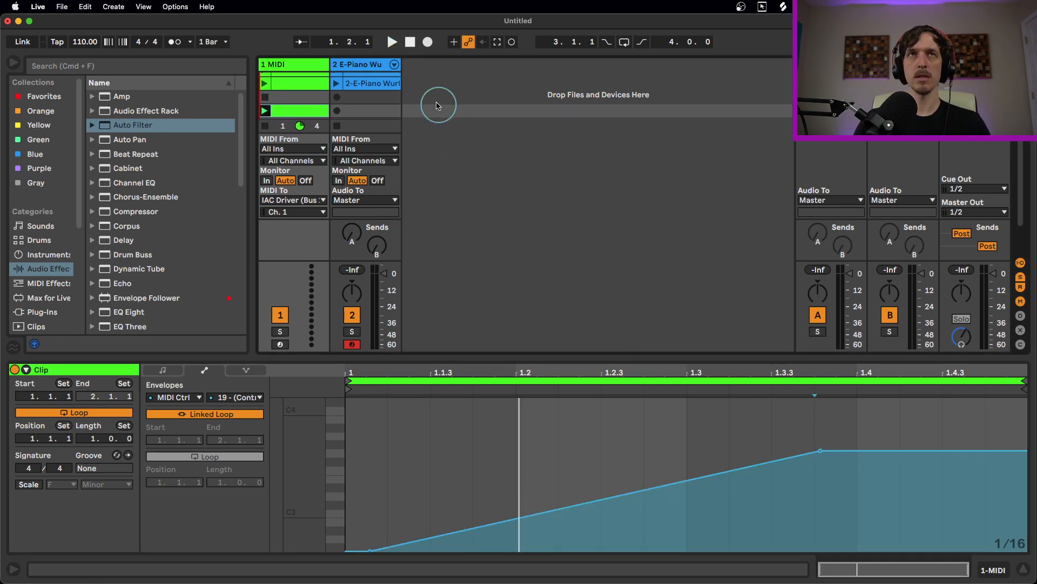
{"action": "left_click", "coordinate": [367, 84]}
Map CC 19 to the Auto Filter's Freq knob using MIDI mapping mode
{"action": "key", "text": "super+m"}
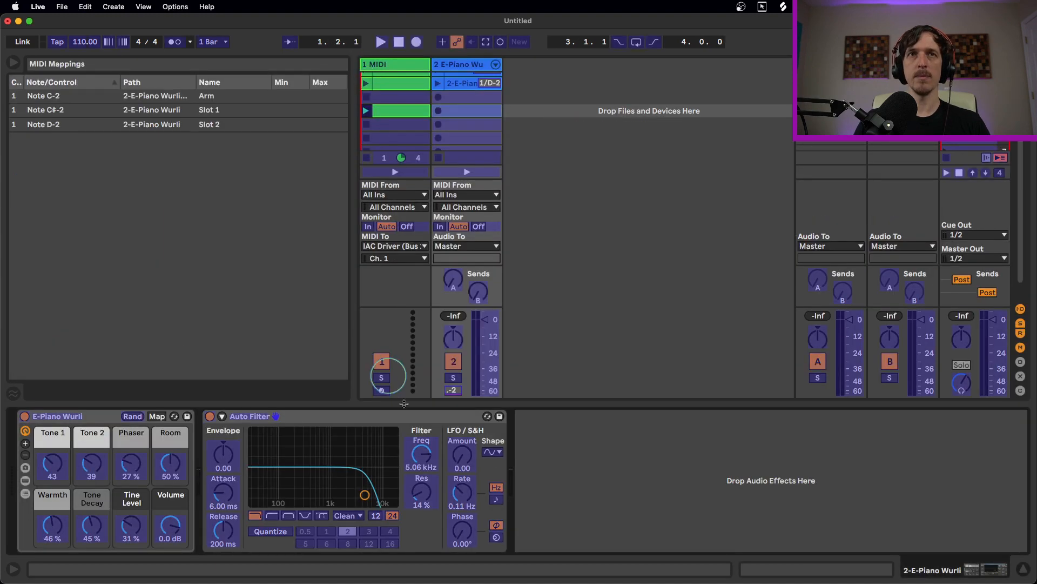
{"action": "left_click", "coordinate": [423, 459]}
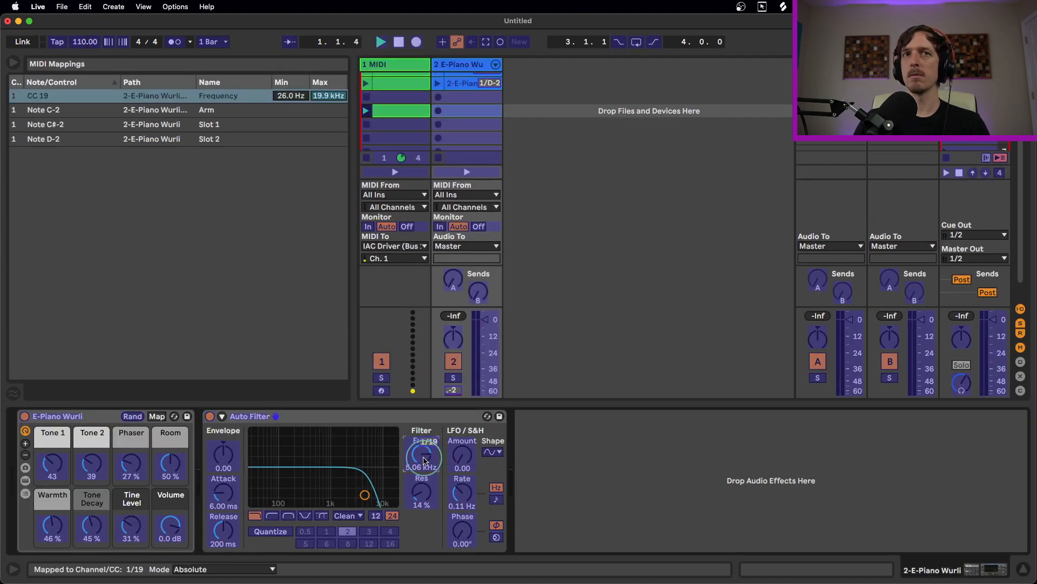
{"action": "key", "text": "super+m"}
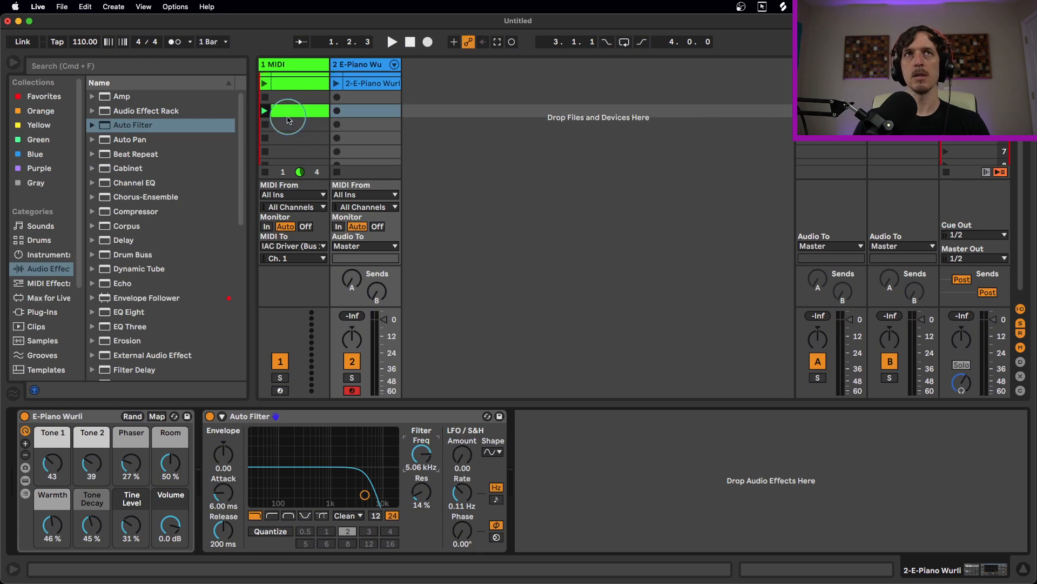
Launch the CC 19 envelope clip to sweep the cutoff, then open track 1's top MIDI clip
{"action": "left_click", "coordinate": [264, 111]}
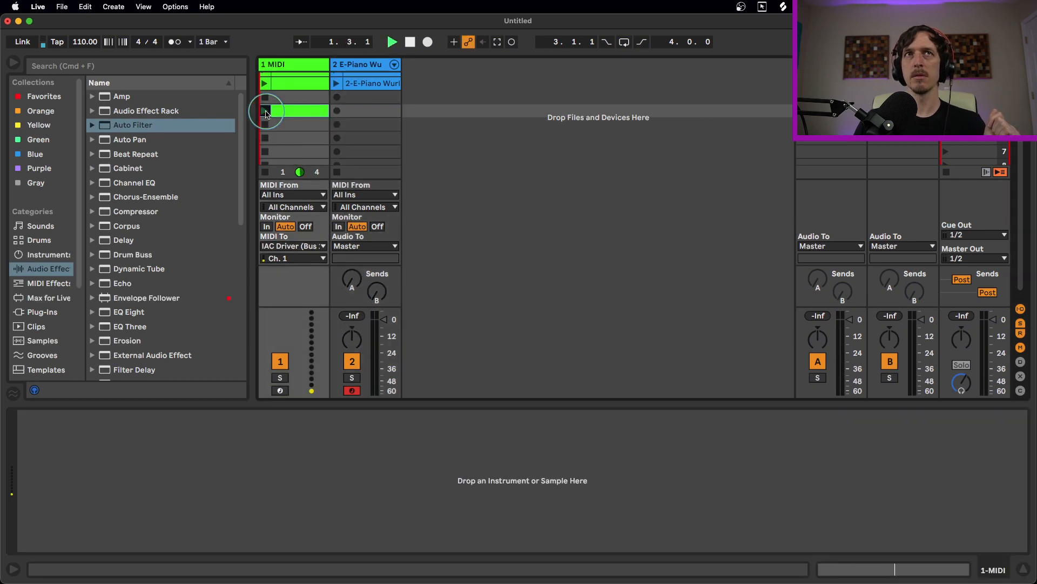
{"action": "left_click", "coordinate": [354, 65]}
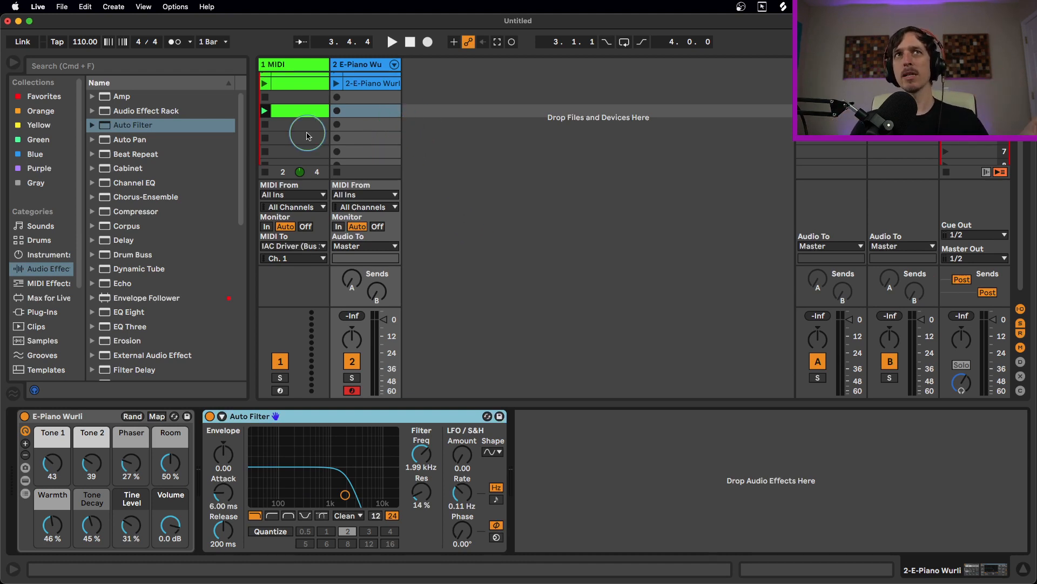
{"action": "scroll", "coordinate": [303, 111], "scroll_direction": "up", "scroll_amount": 1}
{"action": "left_click", "coordinate": [298, 81]}
{"action": "left_click", "coordinate": [298, 84]}
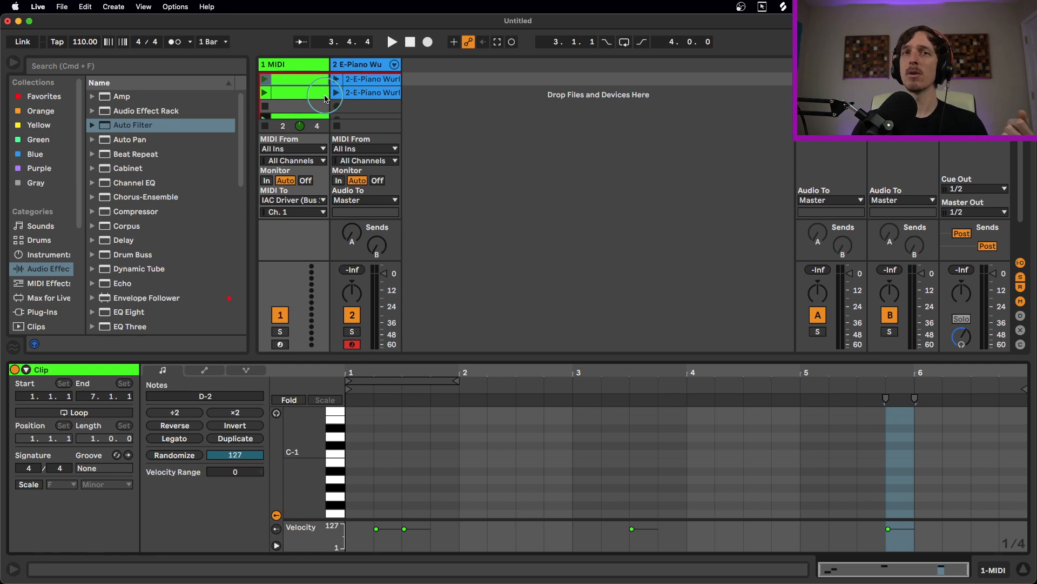
Confirm track 1's MIDI To is IAC Driver (Bus 1), then review the CC 19 and note mappings in MIDI Map mode
{"action": "left_click", "coordinate": [317, 116]}
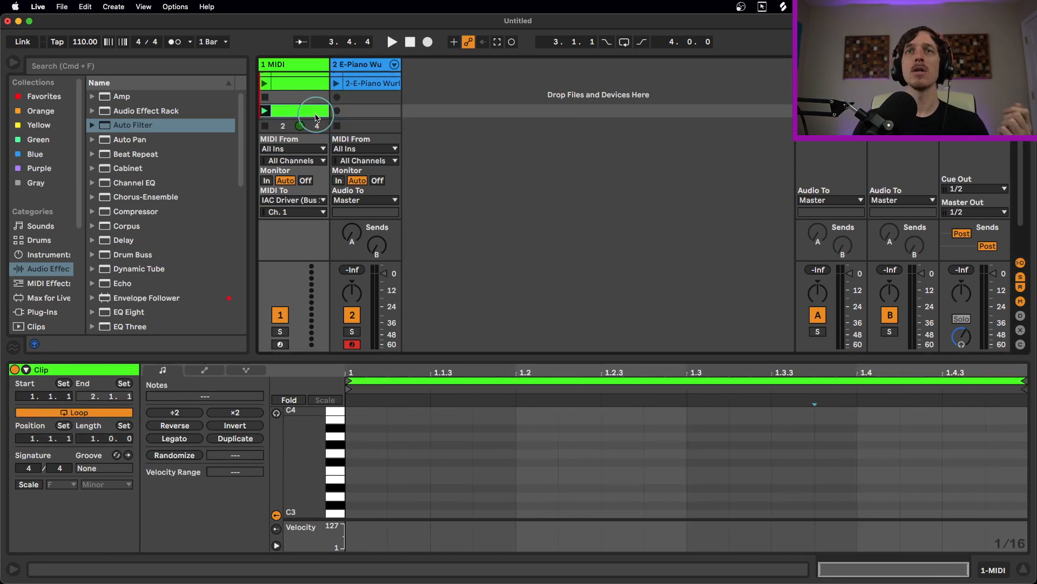
{"action": "left_click", "coordinate": [286, 81]}
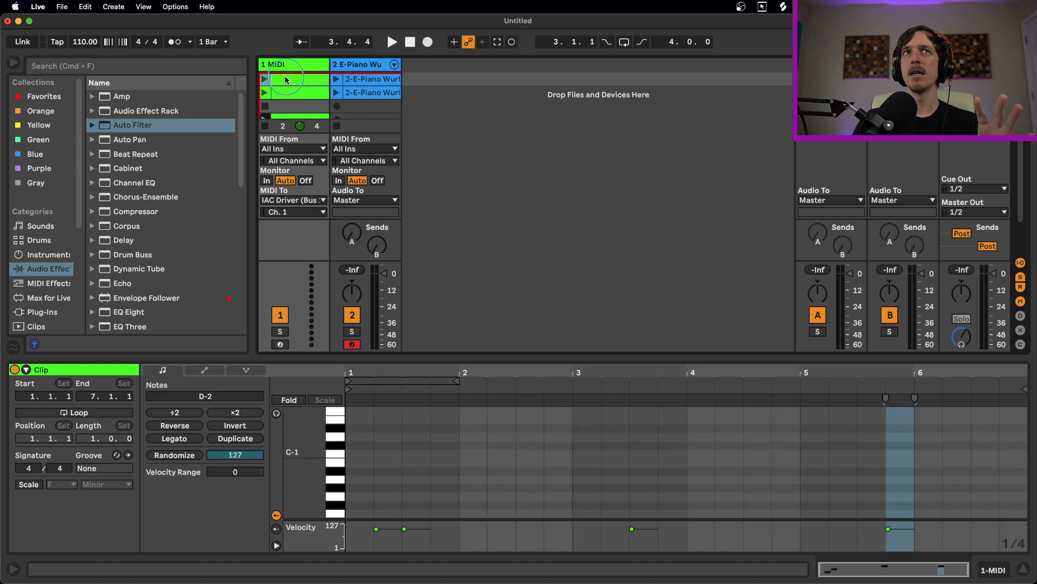
{"action": "scroll", "coordinate": [490, 440], "scroll_direction": "down", "scroll_amount": 3}
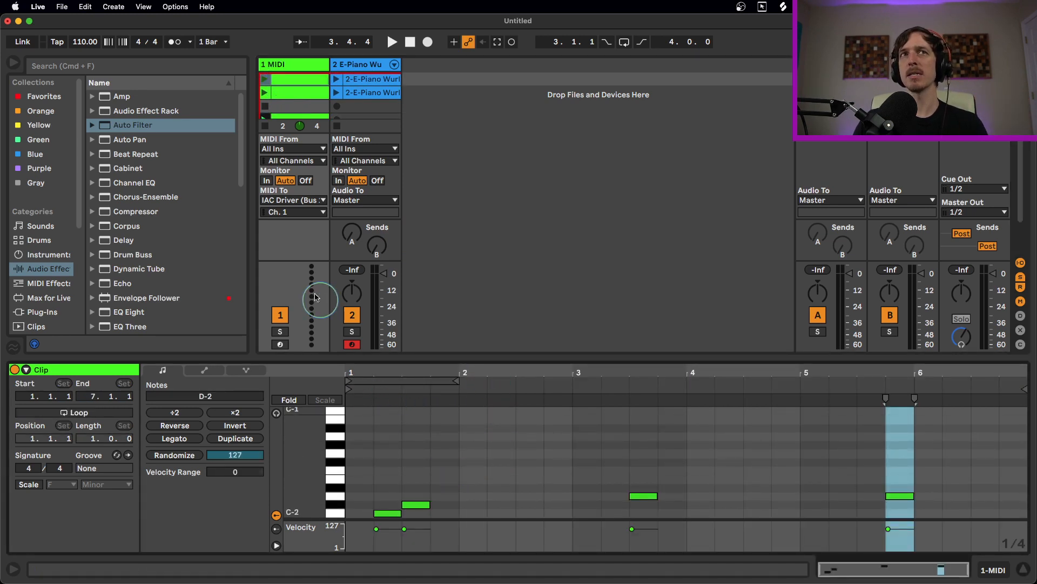
{"action": "left_click", "coordinate": [295, 200]}
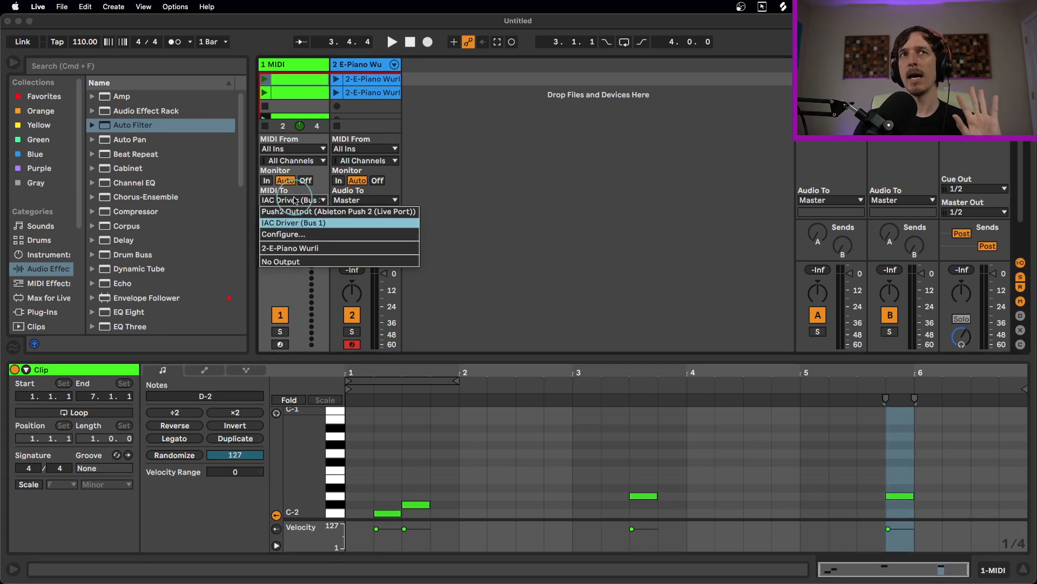
{"action": "left_click", "coordinate": [295, 200]}
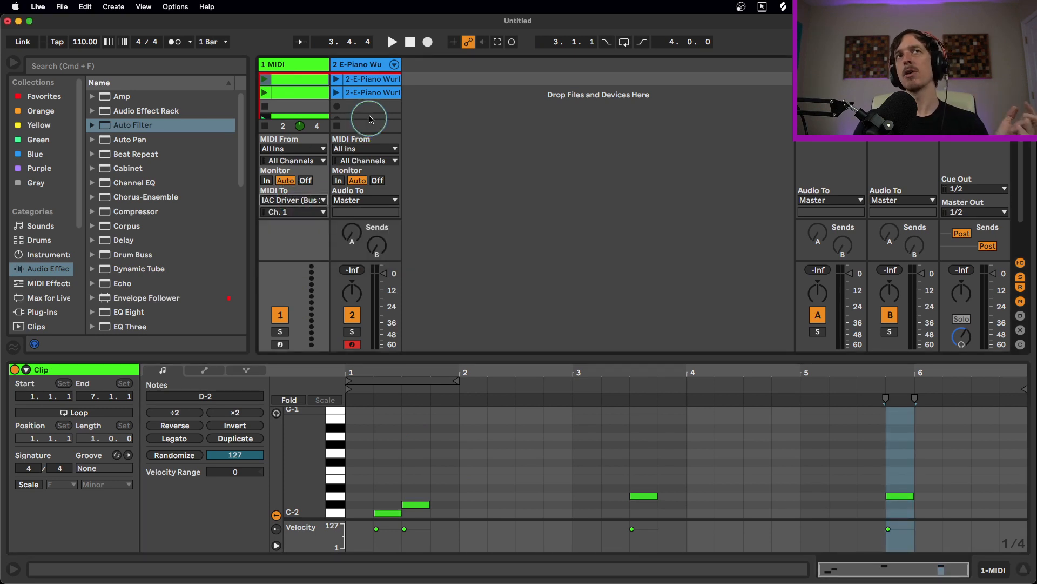
{"action": "left_click", "coordinate": [376, 96]}
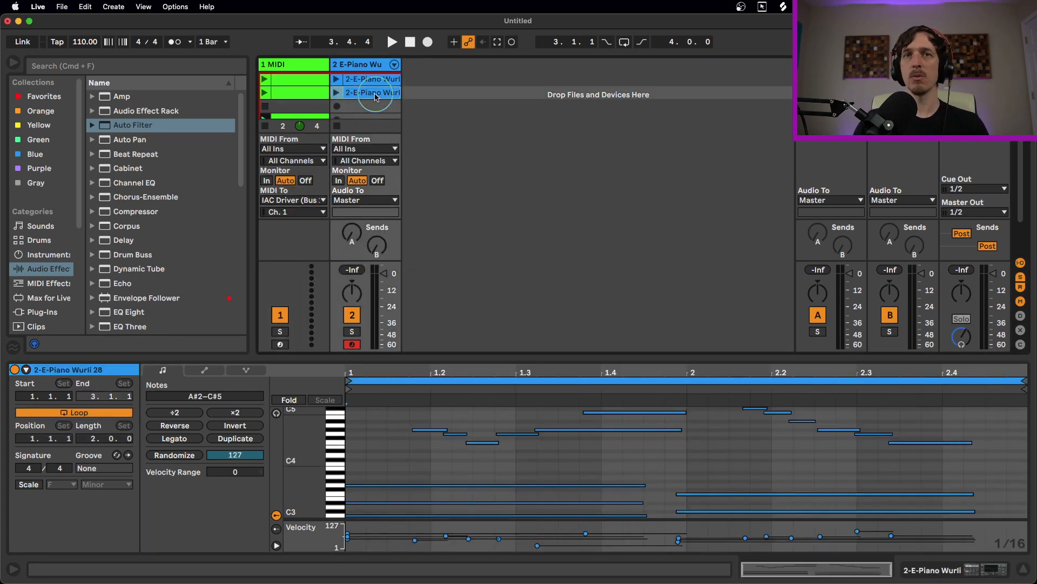
{"action": "key", "text": "super+m"}
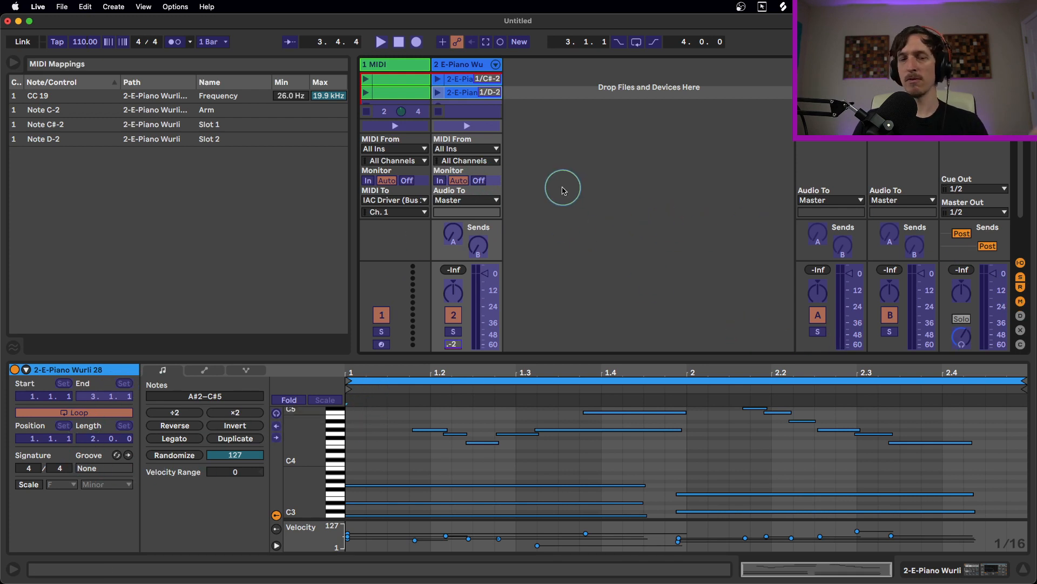
Exit MIDI Map mode and inspect track 1's CC 19 envelope clip, returning to its Notes view
{"action": "key", "text": "super+m"}
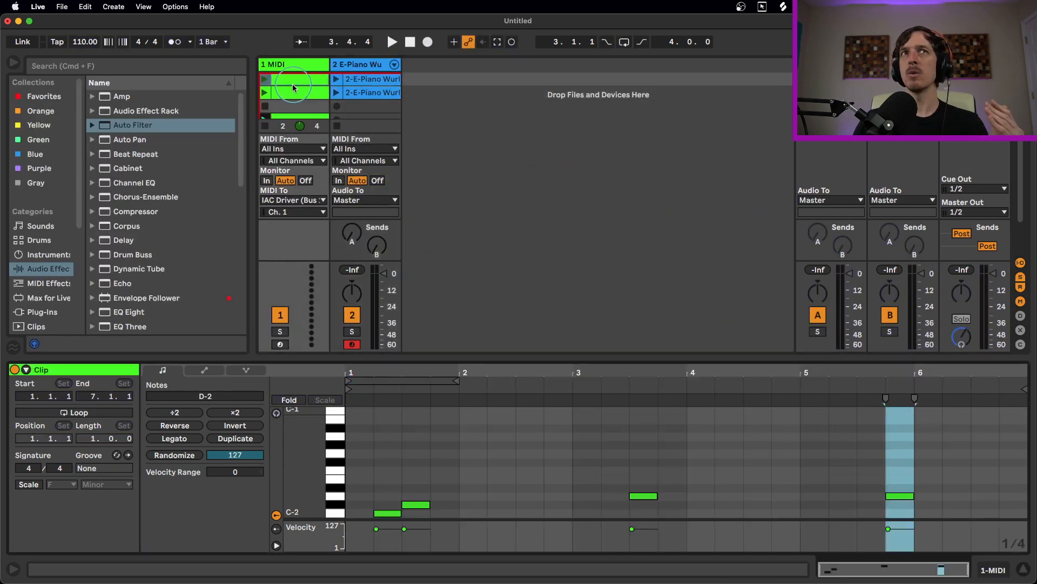
{"action": "left_click", "coordinate": [643, 495]}
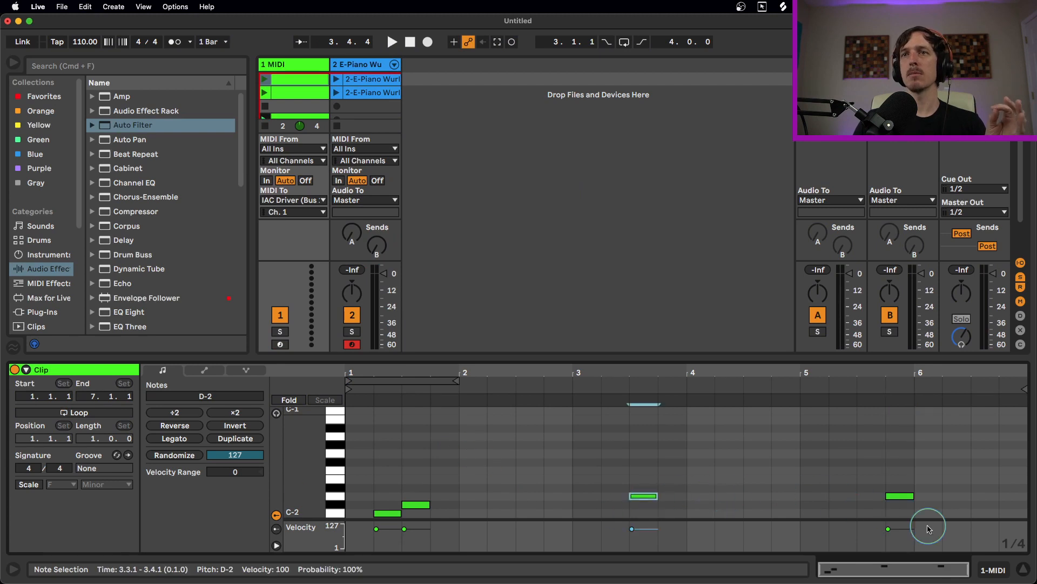
{"action": "left_click", "coordinate": [304, 116]}
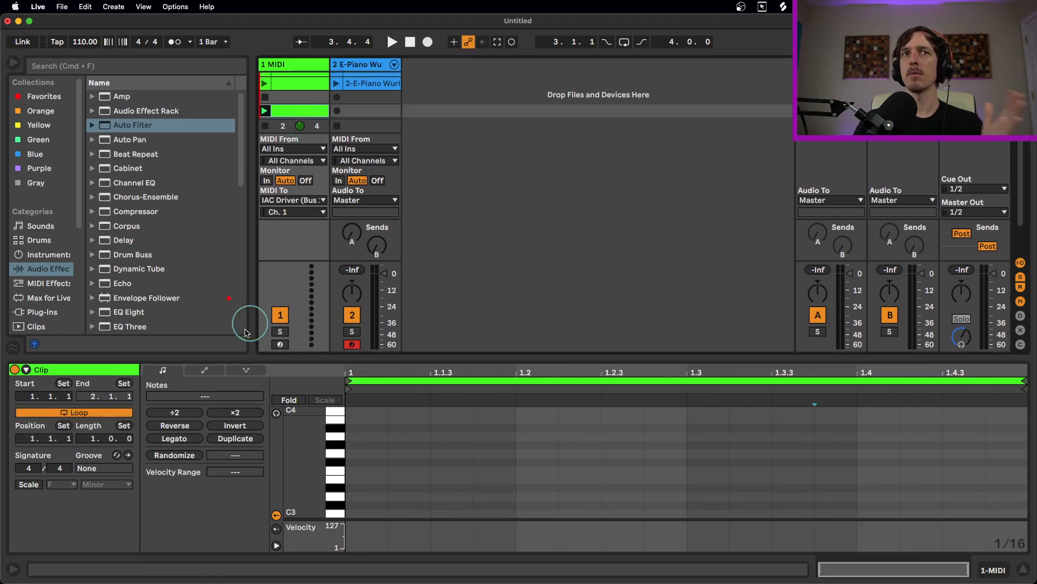
{"action": "left_click", "coordinate": [206, 370]}
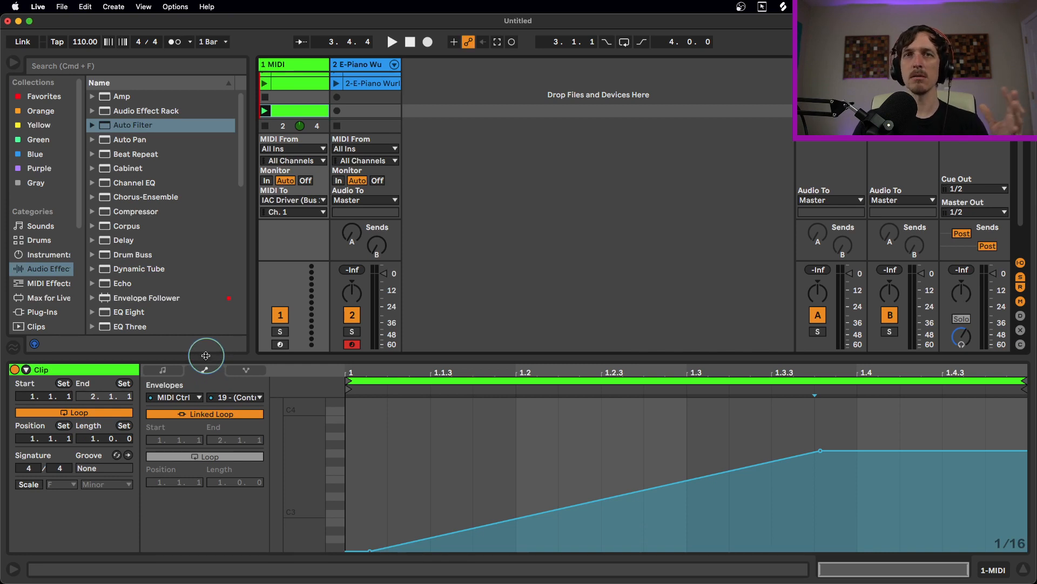
{"action": "left_click", "coordinate": [164, 371]}
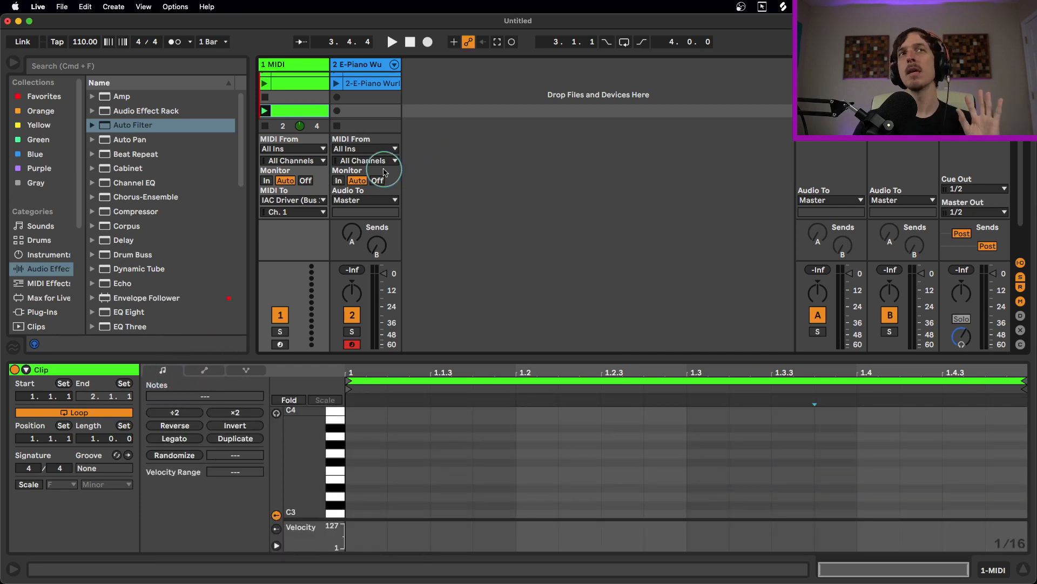